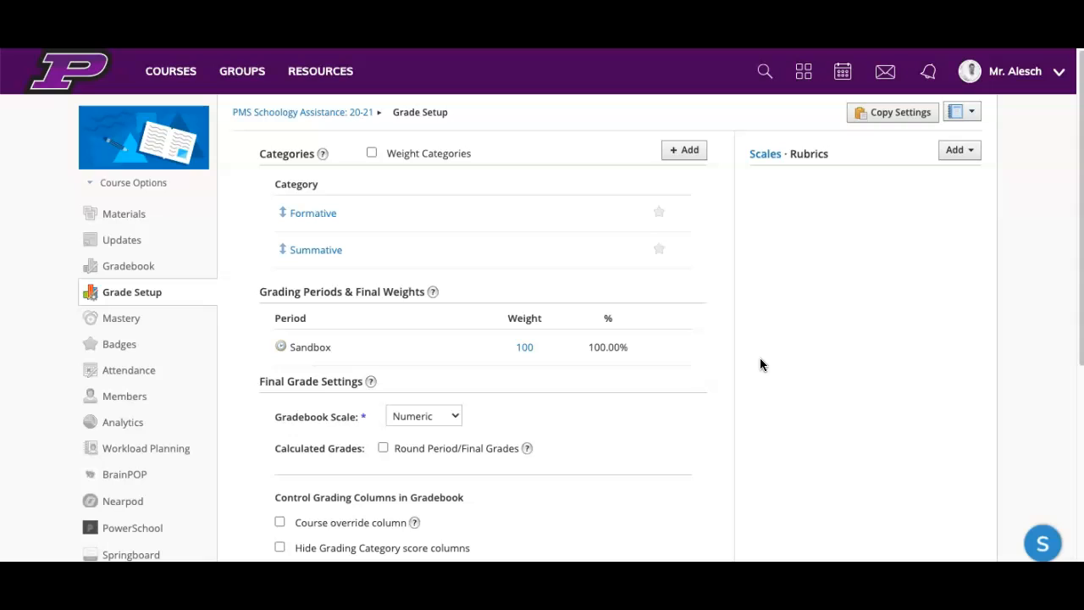
# Start a new rubric in the course's grade setup and title it "Custom Rubric".
pyautogui.click(783, 355)
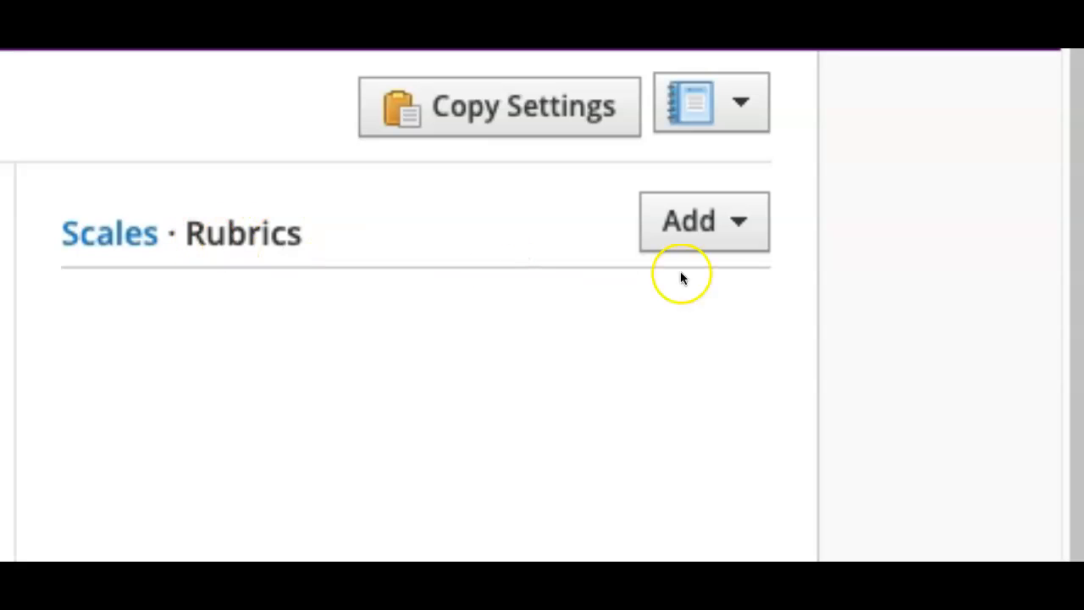
pyautogui.click(737, 228)
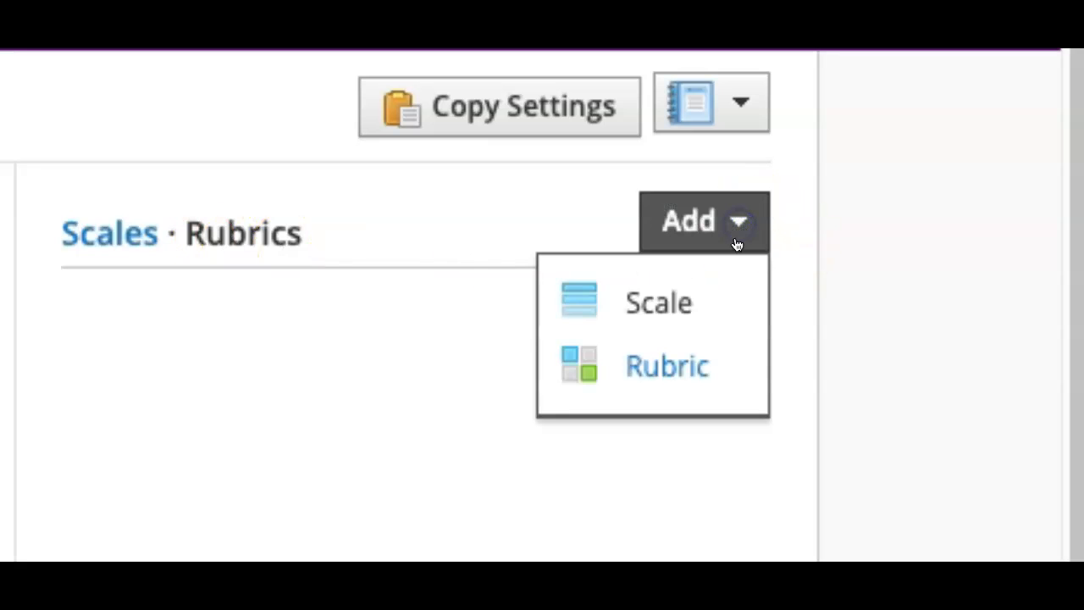
pyautogui.click(699, 363)
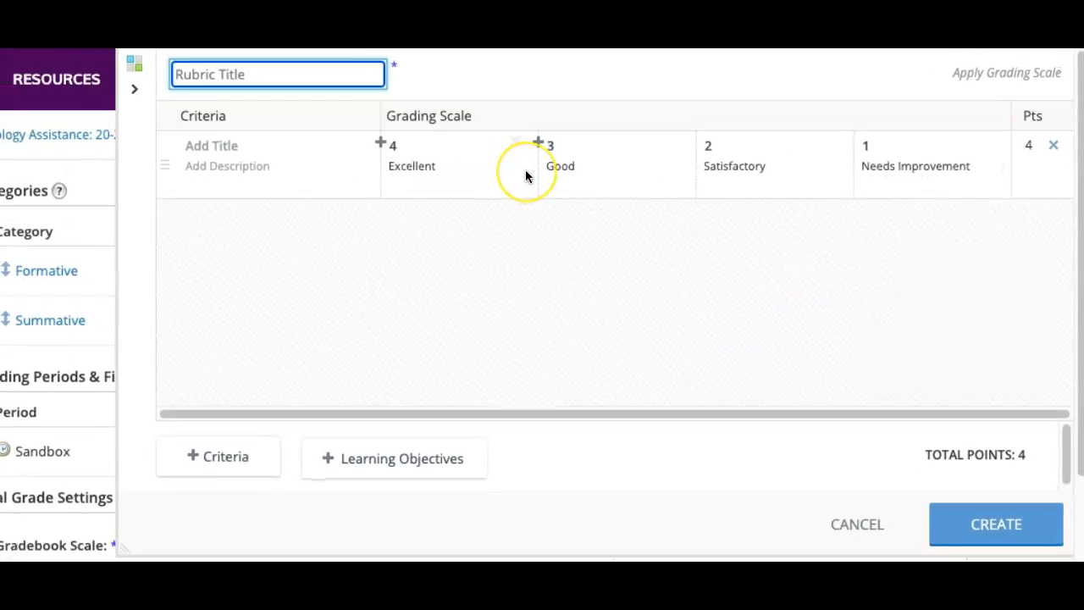
pyautogui.write('Cust')
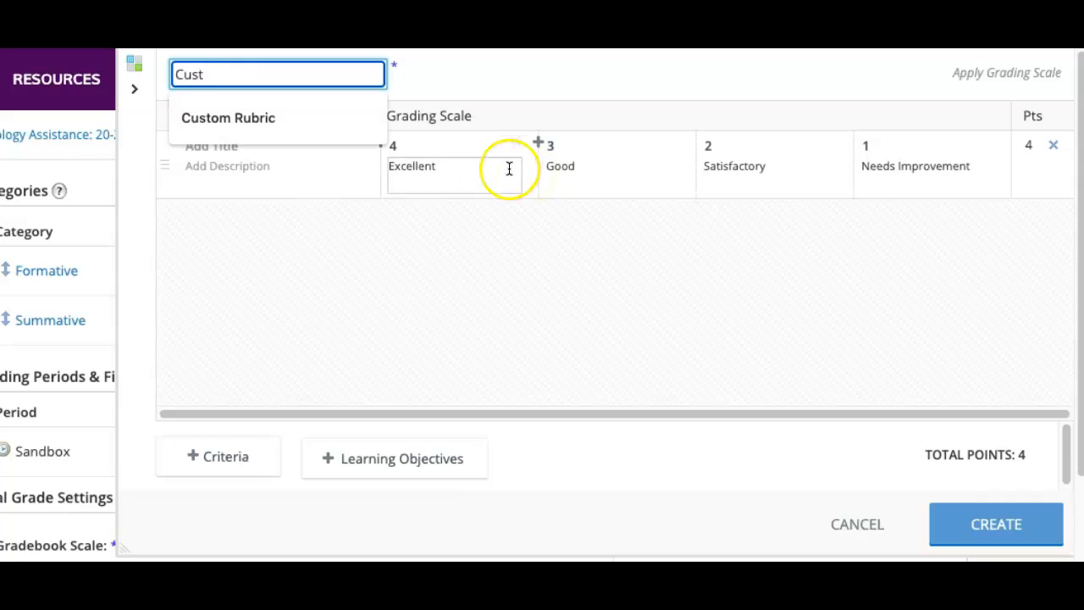
pyautogui.click(280, 119)
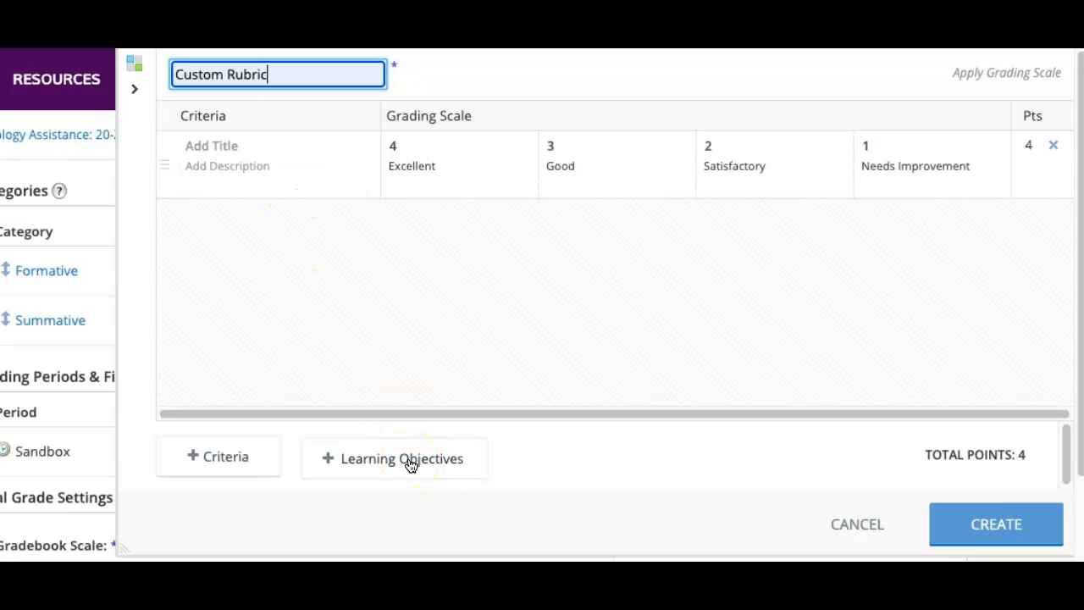
# Title the first criterion "Project" and give it the description "grading of project".
pyautogui.click(242, 145)
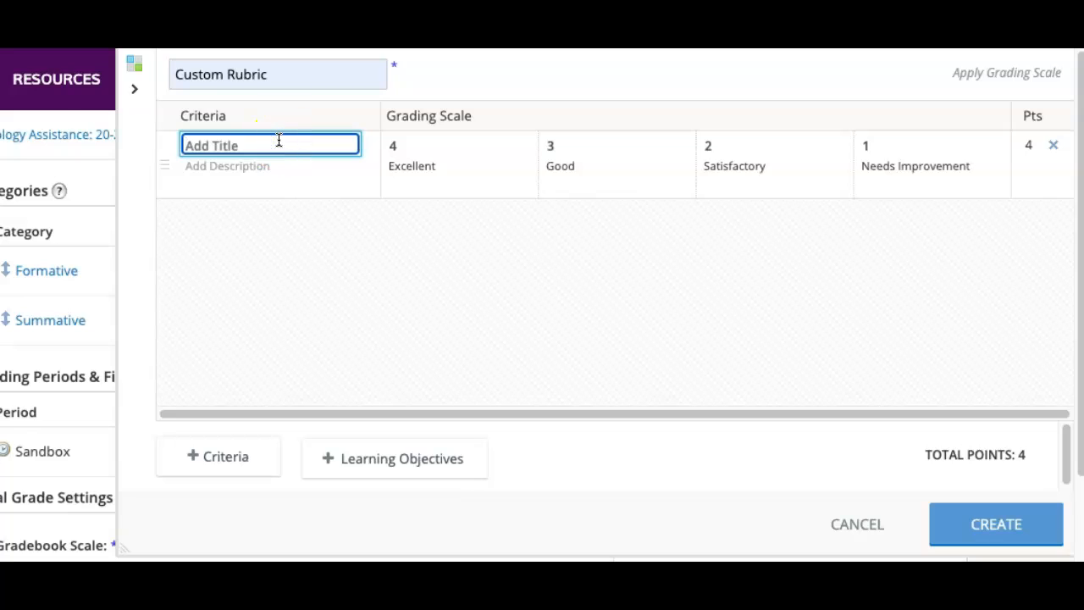
pyautogui.write('P')
pyautogui.write('resent')
pyautogui.press('BackSpace')
pyautogui.press('BackSpace')
pyautogui.press('BackSpace')
pyautogui.press('BackSpace')
pyautogui.click(269, 165)
pyautogui.write('g')
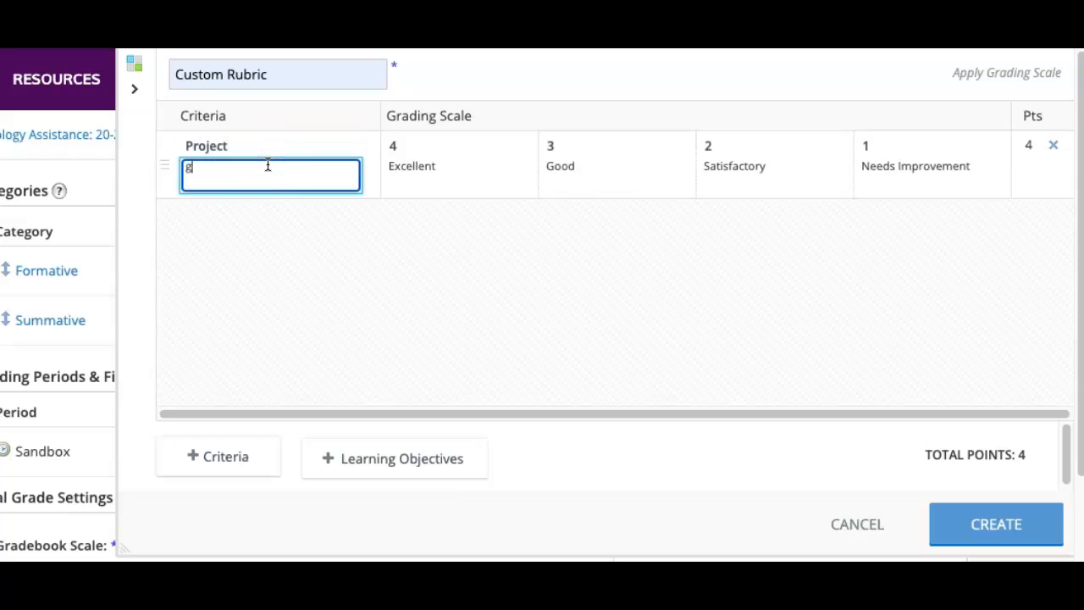
pyautogui.write('rading of project')
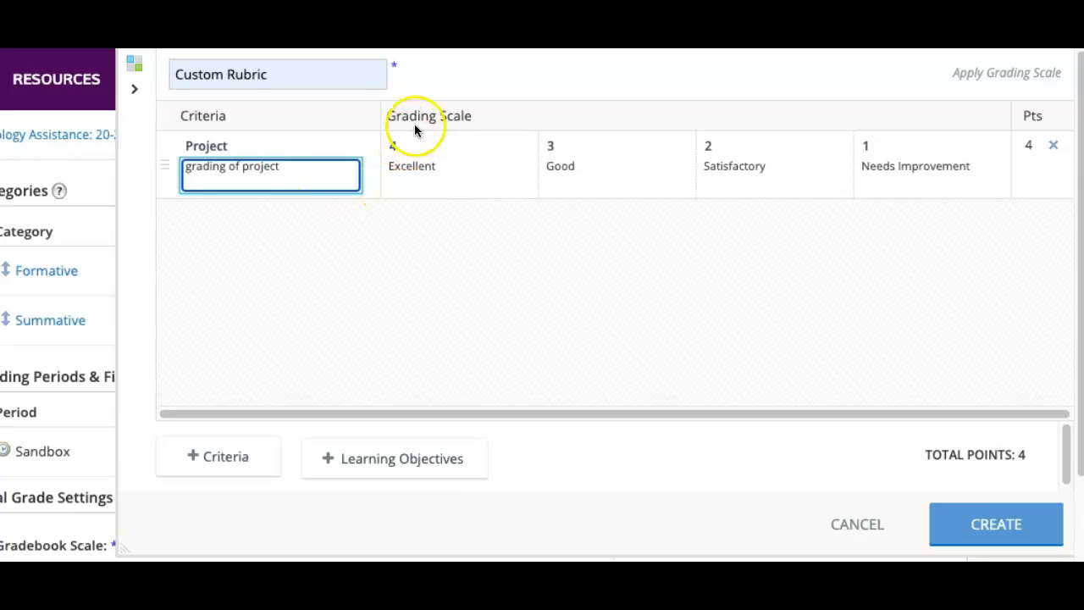
# Add a second criterion titled "Presentation" with the description "how well presented".
pyautogui.click(215, 458)
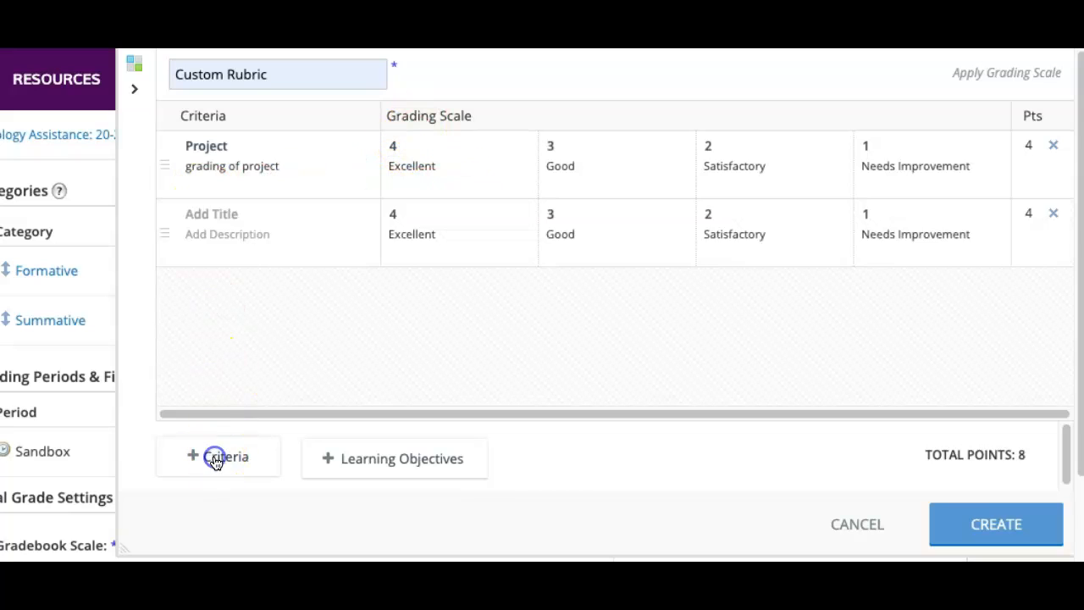
pyautogui.click(222, 216)
pyautogui.write('p')
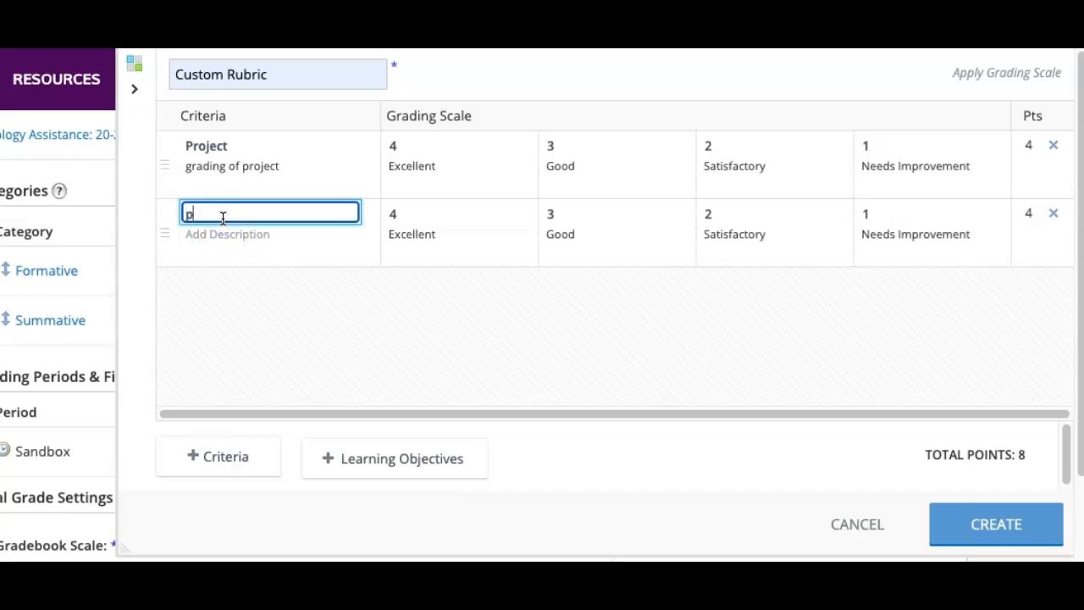
pyautogui.write('resen')
pyautogui.press('BackSpace')
pyautogui.press('BackSpace')
pyautogui.press('BackSpace')
pyautogui.press('BackSpace')
pyautogui.write('Presen')
pyautogui.click(201, 242)
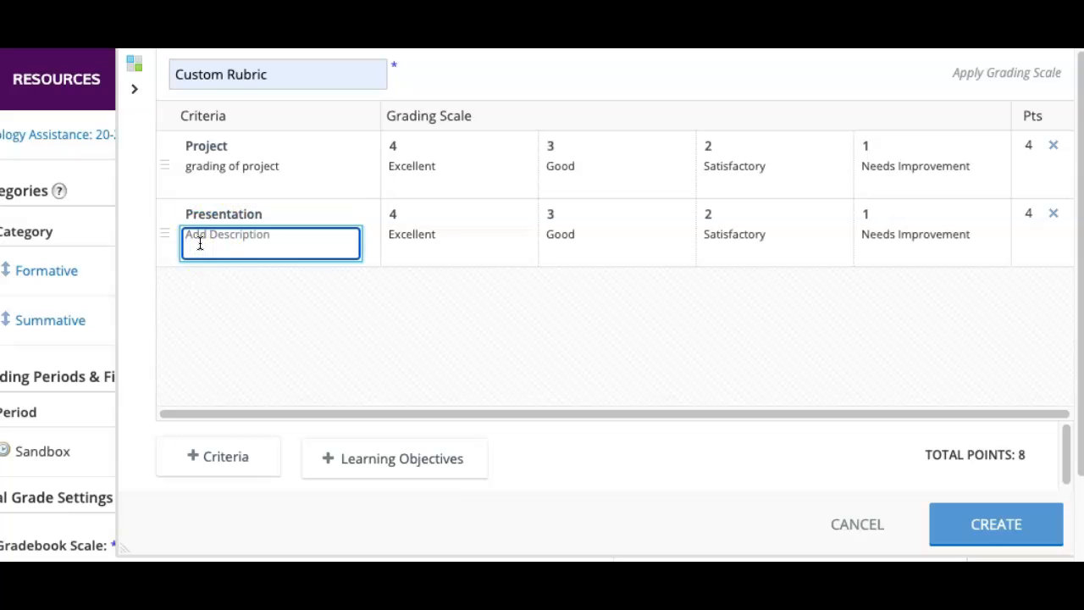
pyautogui.write('how well presented')
pyautogui.click(484, 285)
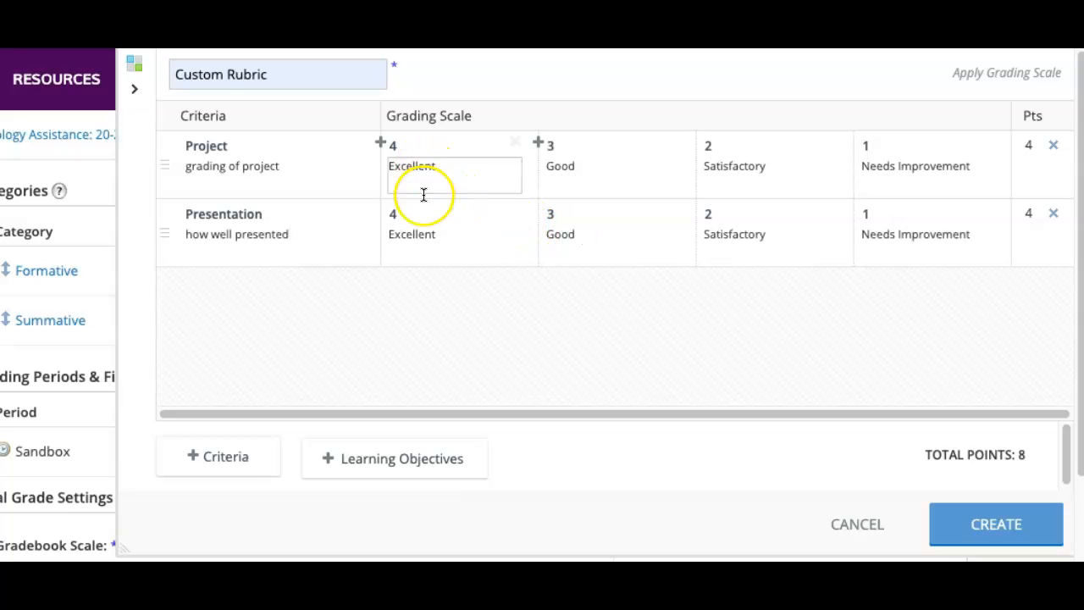
# Replace the Presentation criterion's "Excellent" level description with "Spoke loudly for whole class to hear.".
pyautogui.click(422, 242)
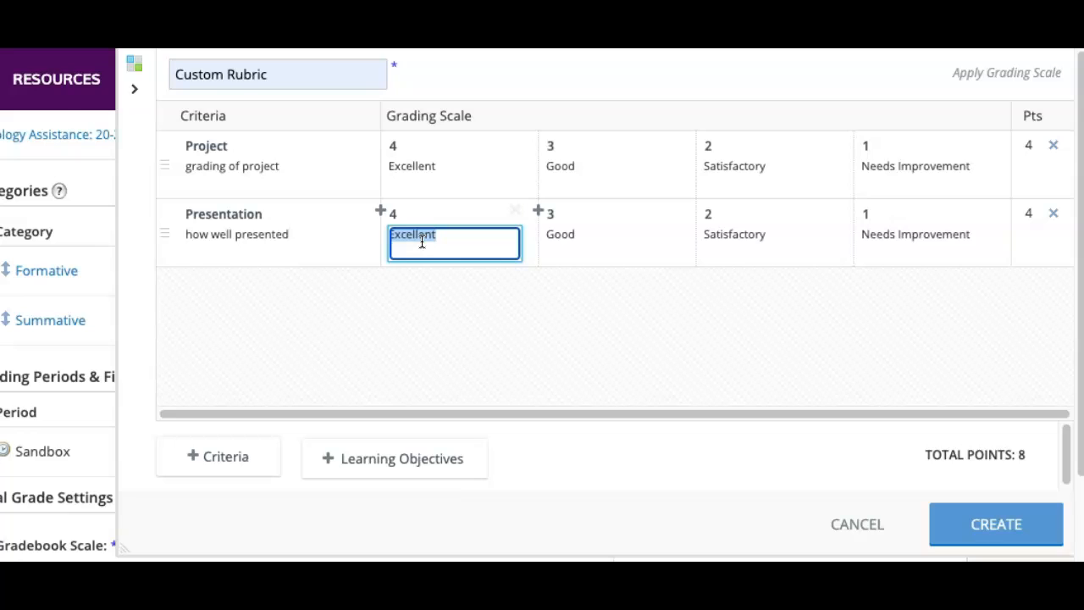
pyautogui.write('Spoke loudly for whoe c')
pyautogui.press('BackSpace')
pyautogui.press('BackSpace')
pyautogui.press('BackSpace')
pyautogui.write('le class to hear.')
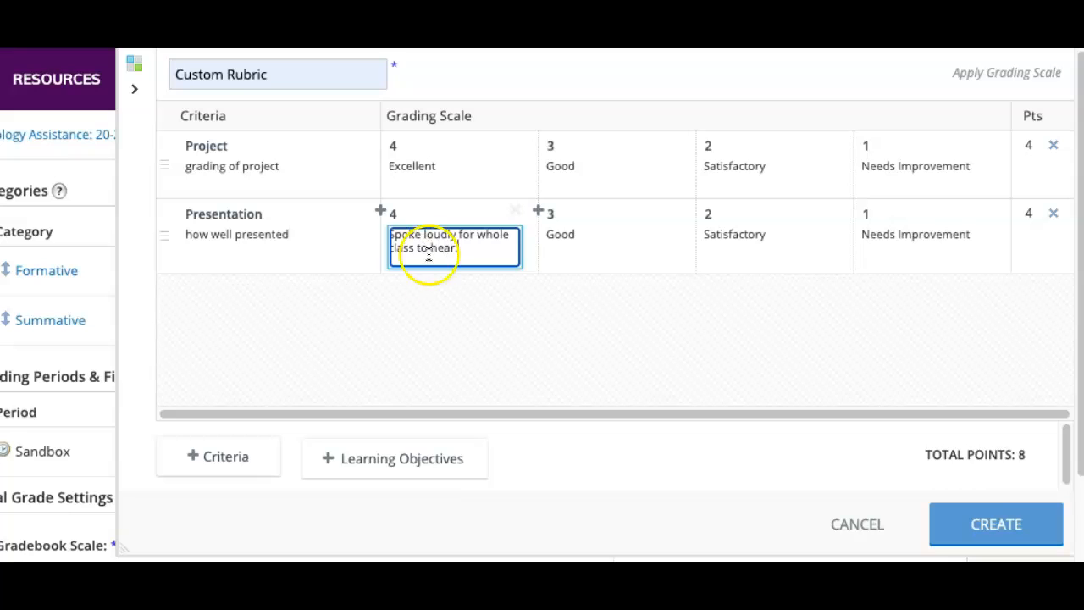
pyautogui.click(443, 298)
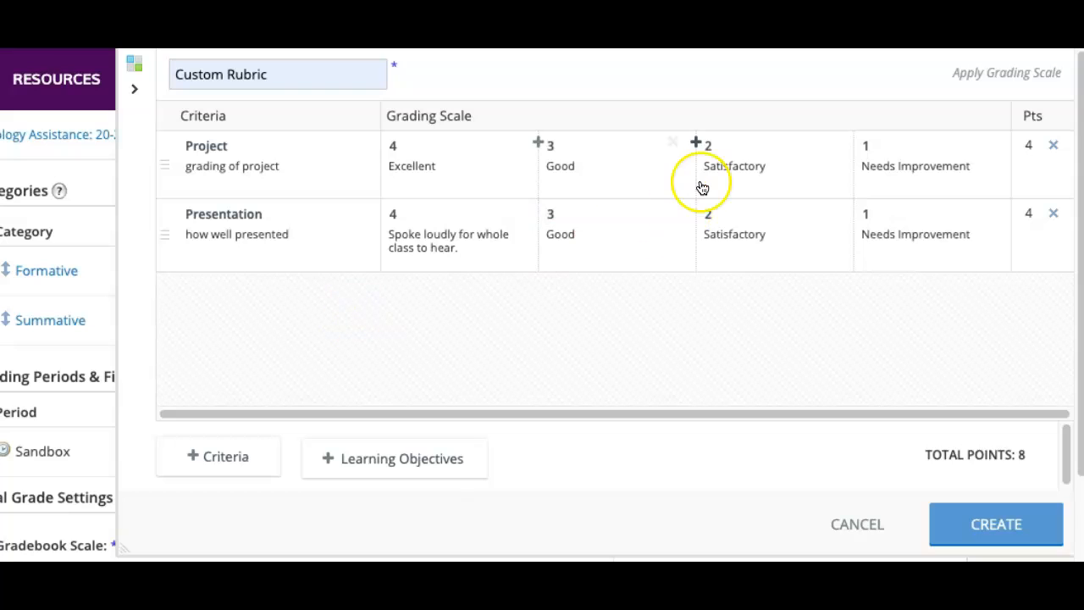
pyautogui.click(739, 174)
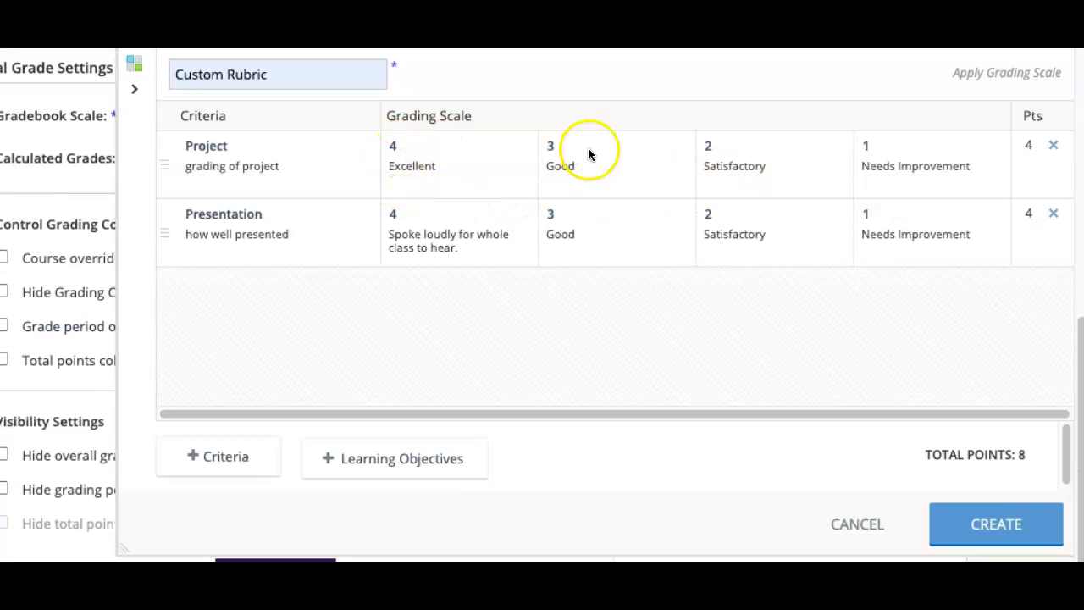
# Set the Project criterion's Excellent level to 10 points and its Good level to 8 points.
pyautogui.click(402, 145)
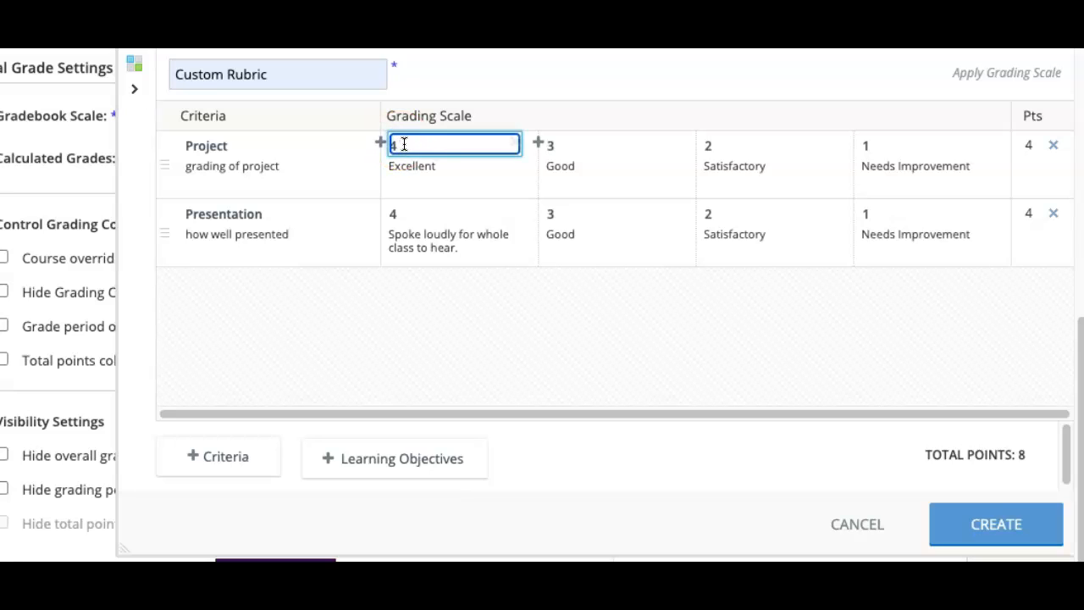
pyautogui.doubleClick(417, 141)
pyautogui.press('BackSpace')
pyautogui.write('10')
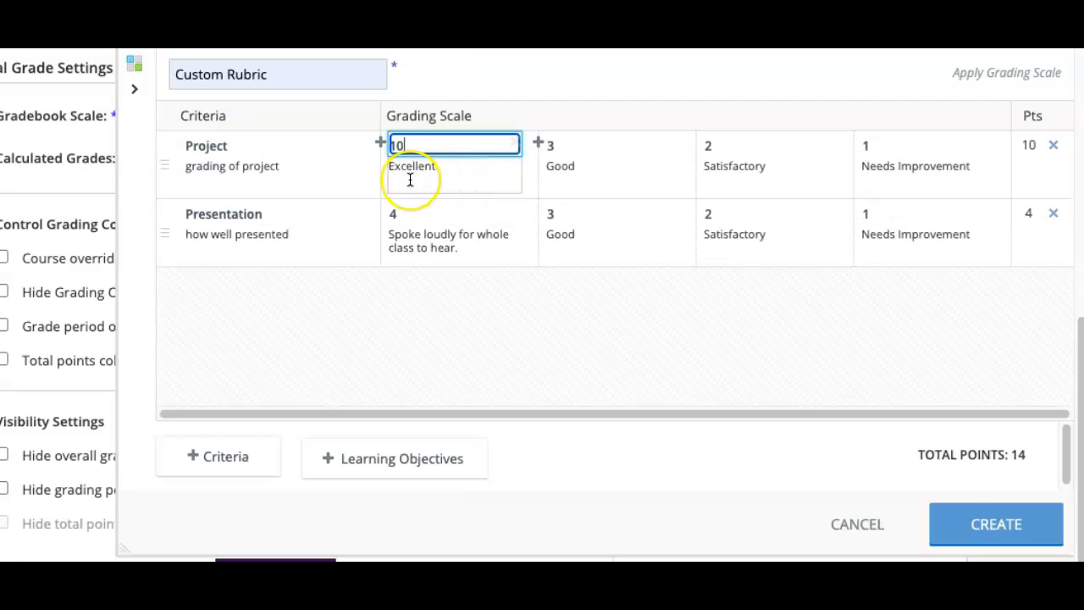
pyautogui.doubleClick(600, 146)
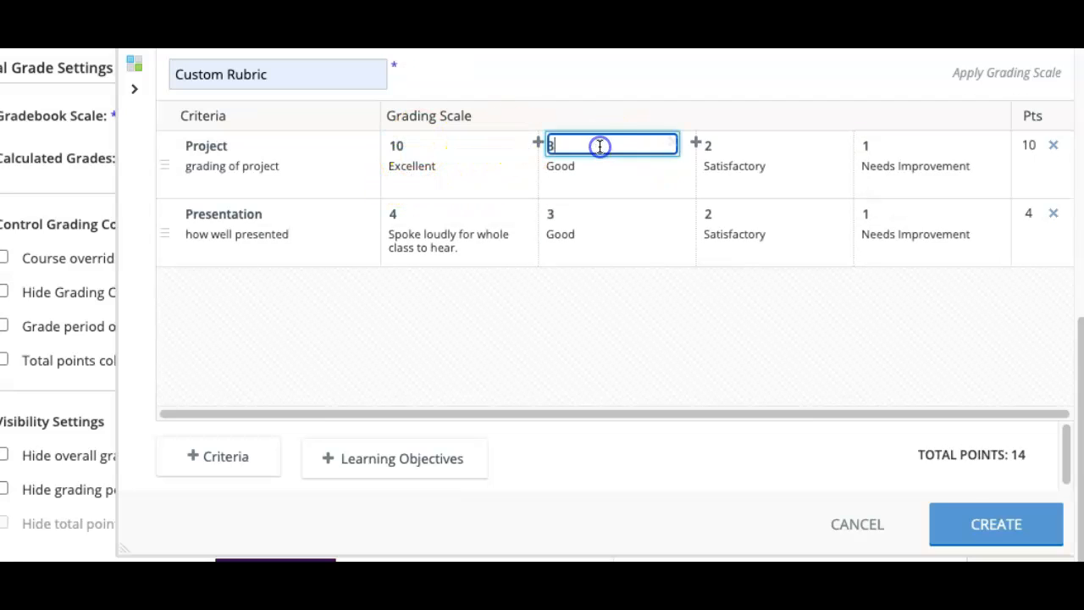
pyautogui.press('BackSpace')
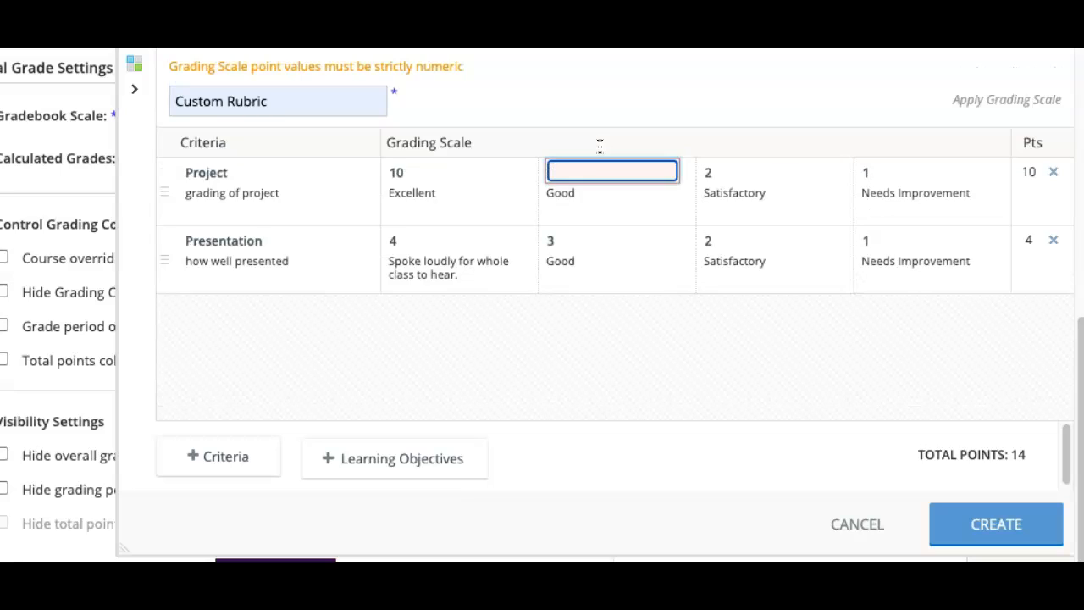
pyautogui.write('3')
pyautogui.write('8')
# Set the Project criterion's Satisfactory level to 7 points and its Needs Improvement level to 5 points.
pyautogui.doubleClick(738, 141)
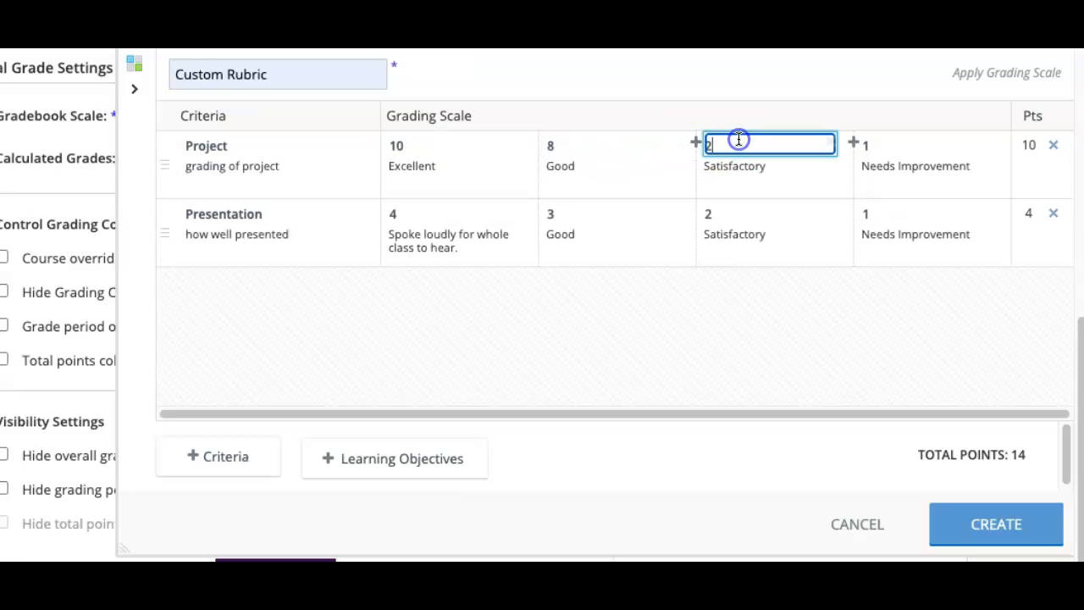
pyautogui.press('BackSpace')
pyautogui.write('7')
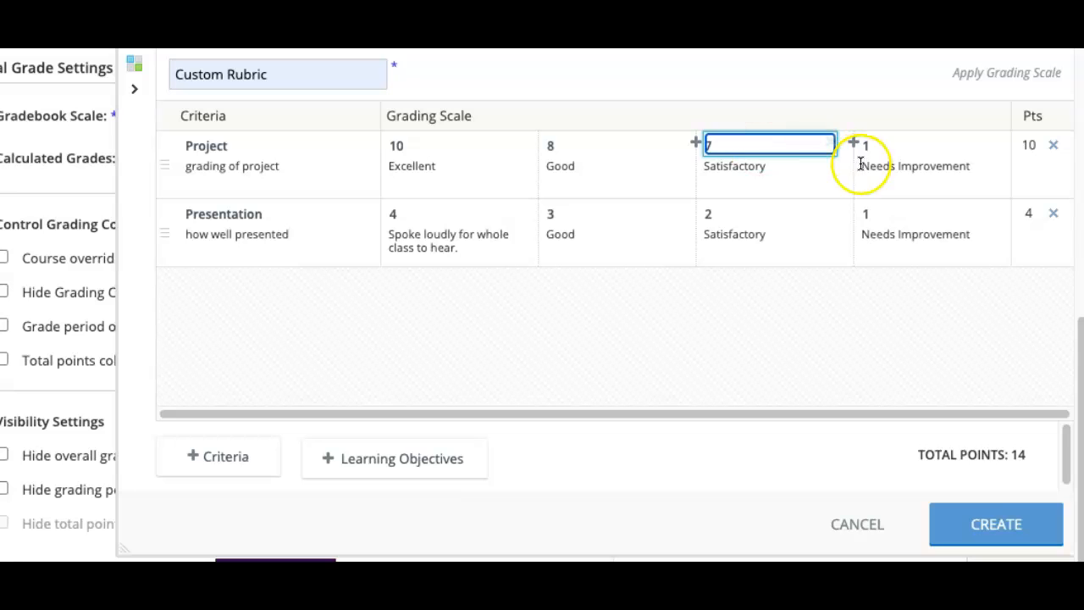
pyautogui.doubleClick(893, 140)
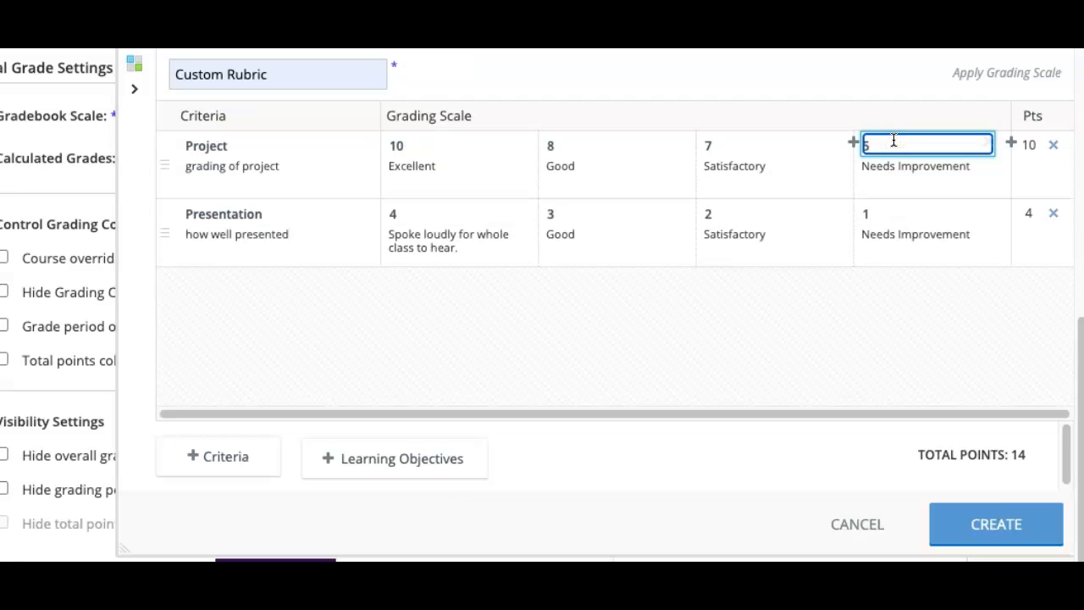
pyautogui.click(823, 327)
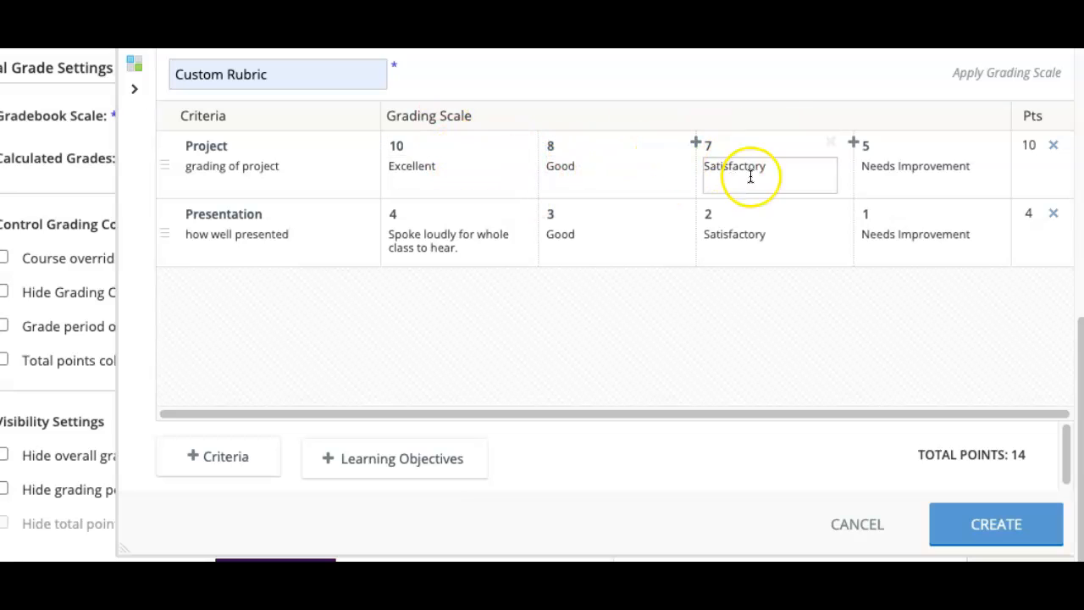
# Create the rubric with its Project and Presentation criteria in the course's grade setup.
pyautogui.click(906, 185)
pyautogui.click(790, 222)
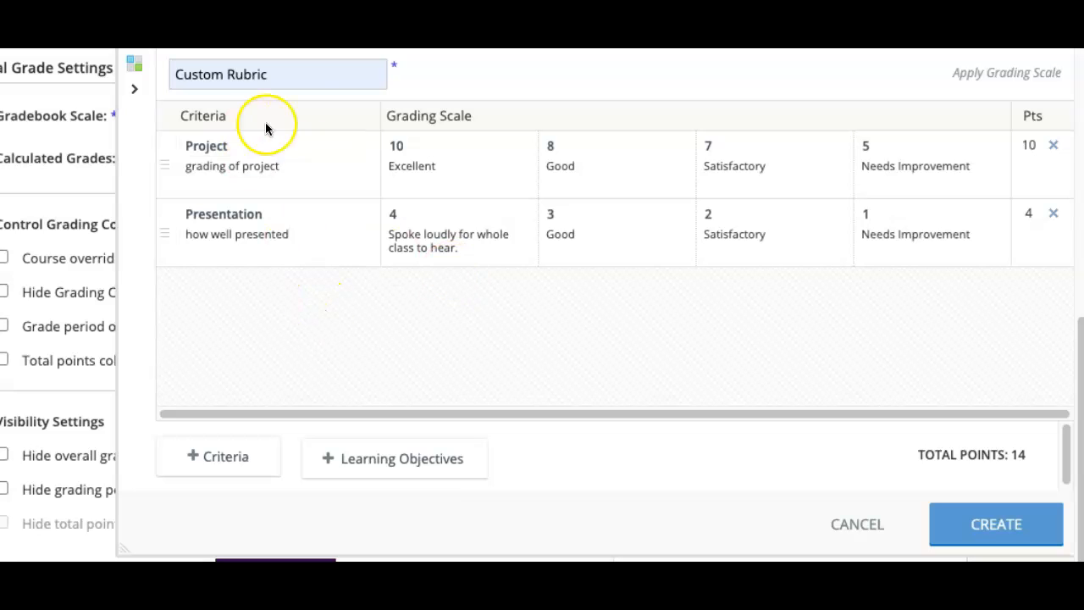
pyautogui.click(996, 524)
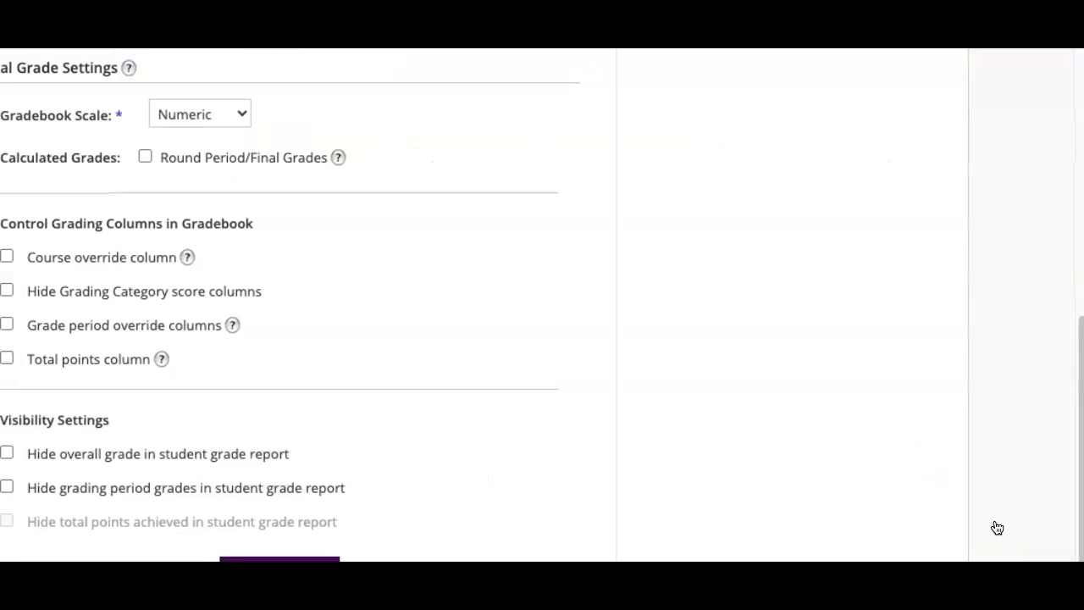
pyautogui.scroll(2, 949, 337)
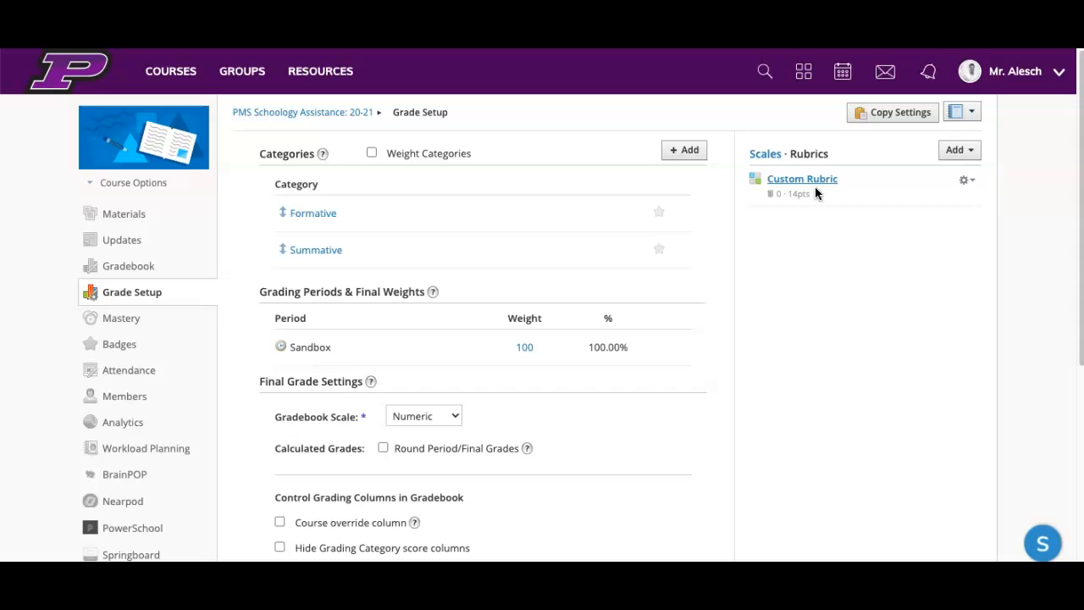
# Edit Sample Assignment 1 - Numeric Scale in the course materials to use Custom Rubric as its scale/rubric, and save the changes.
pyautogui.click(121, 218)
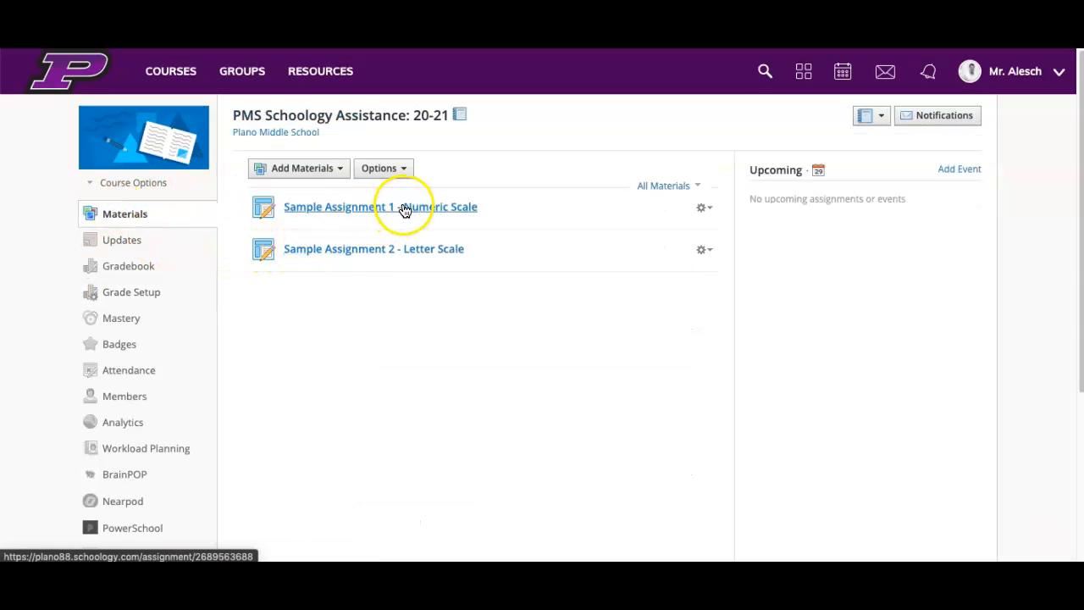
pyautogui.click(708, 211)
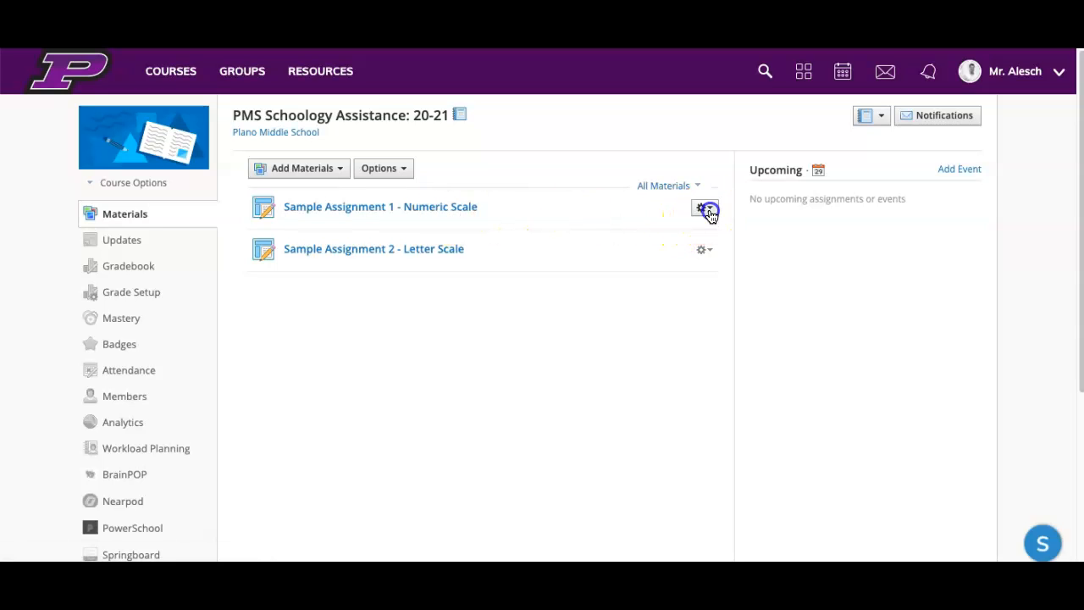
pyautogui.click(727, 229)
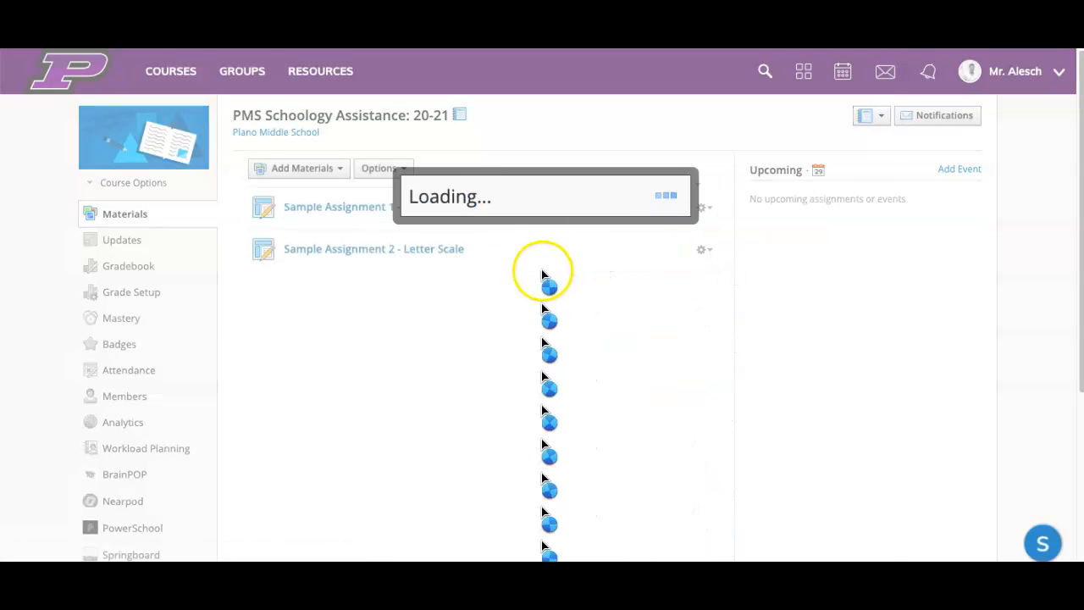
pyautogui.scroll(-2, 552, 264)
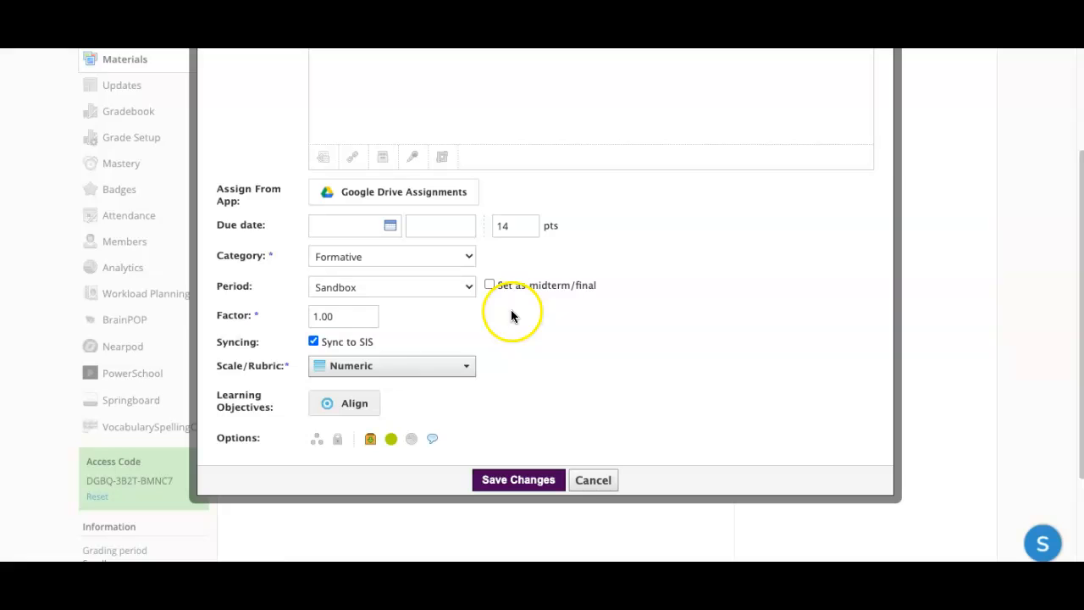
pyautogui.click(435, 366)
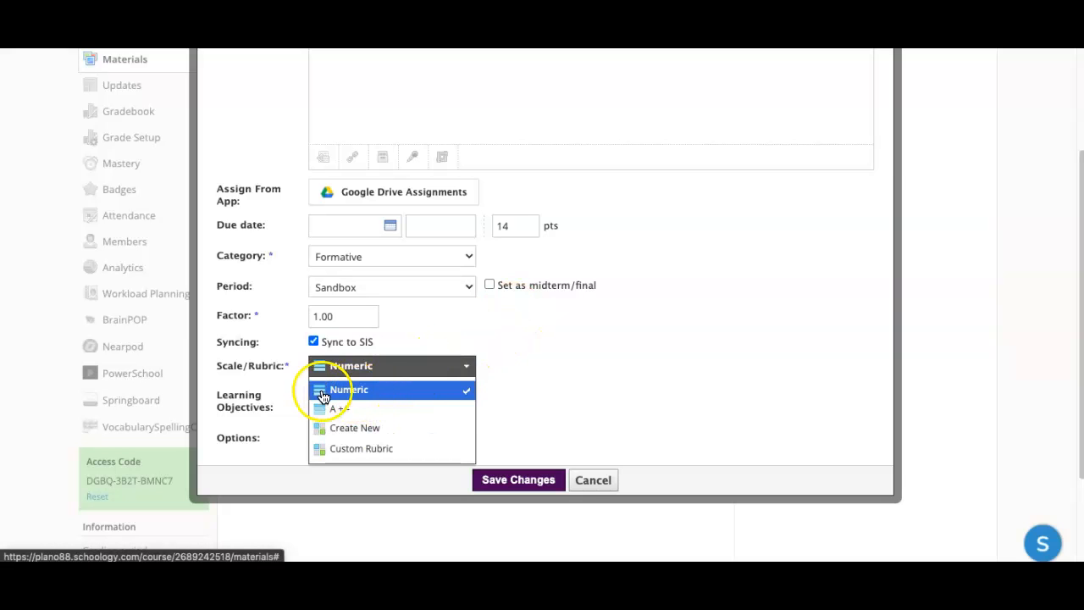
pyautogui.click(365, 449)
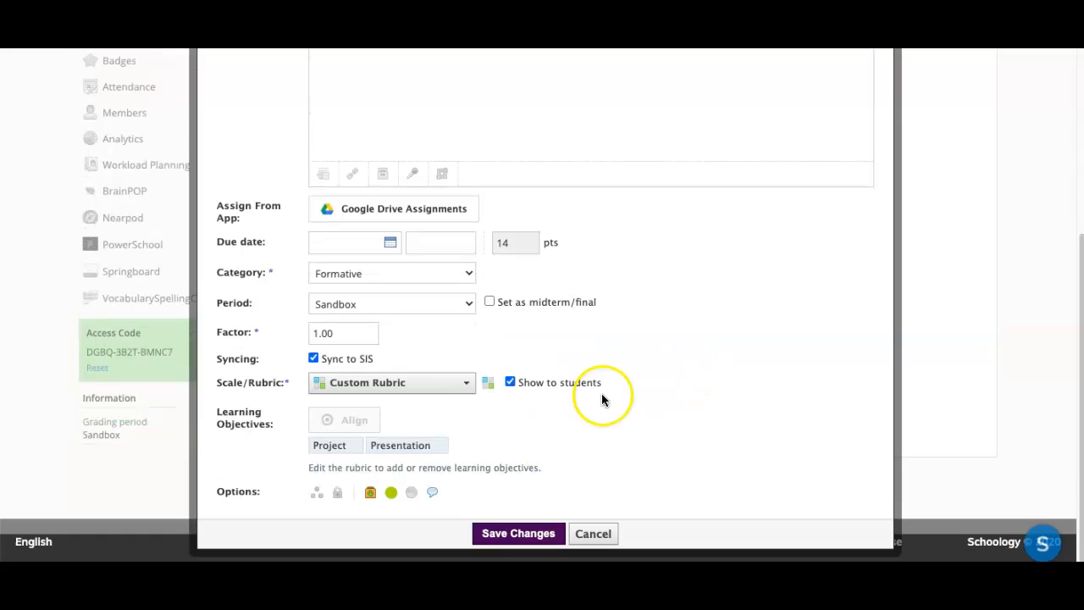
pyautogui.click(528, 534)
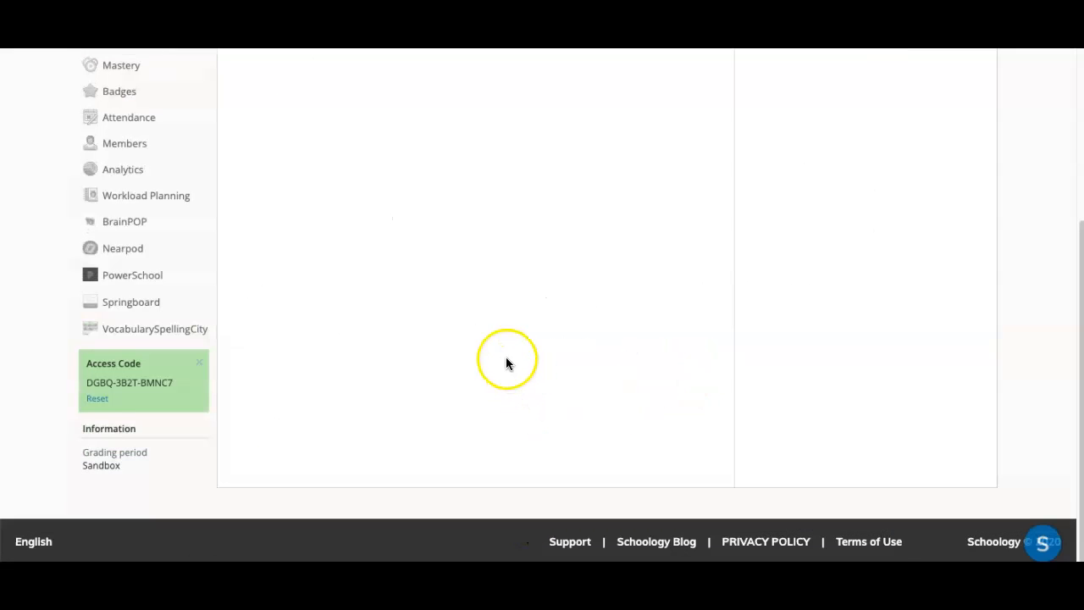
pyautogui.scroll(2, 506, 363)
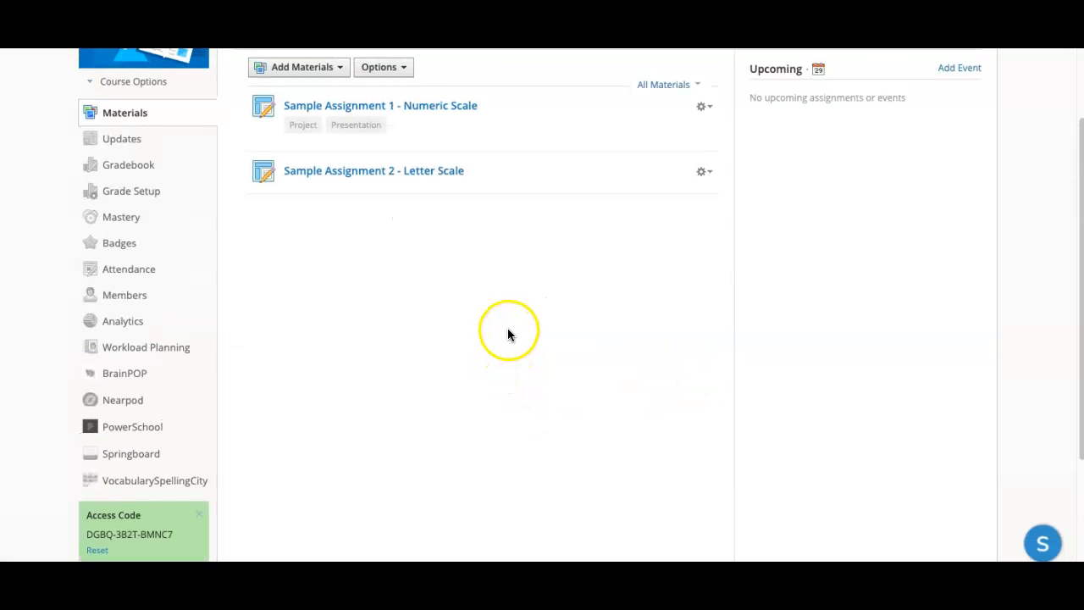
# In Sample Assignment 1's grades, rate the student's rubric Satisfactory (7) for Project and Good (3) for Presentation.
pyautogui.click(337, 112)
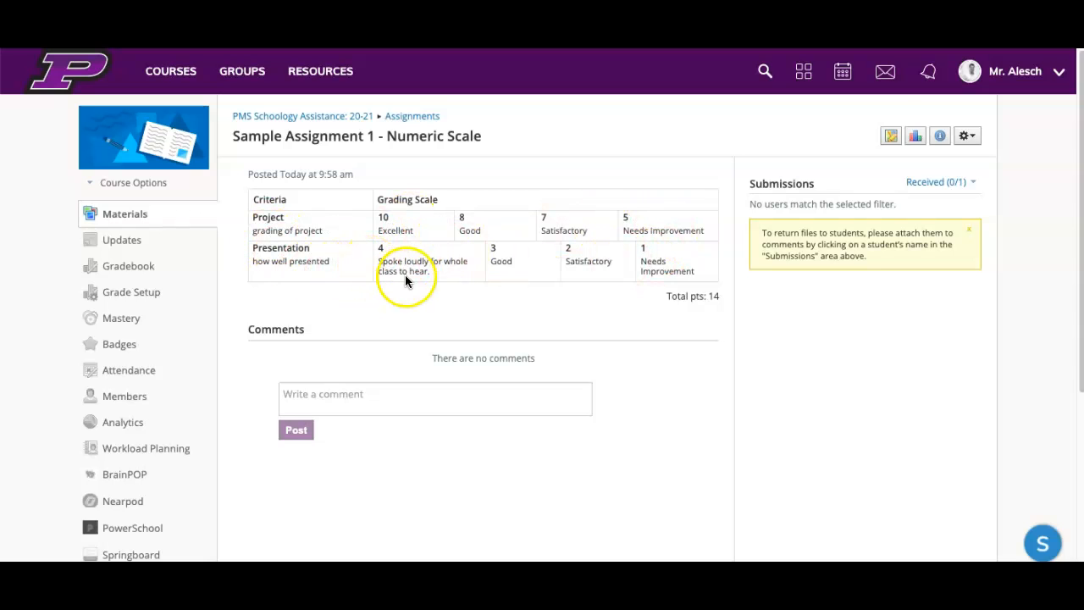
pyautogui.click(891, 135)
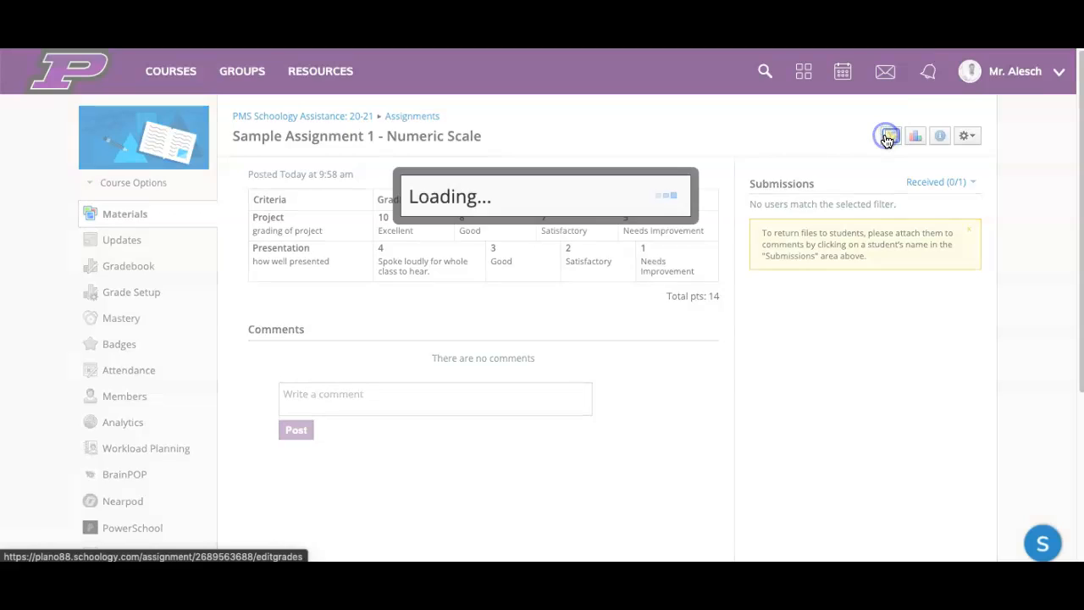
pyautogui.click(542, 241)
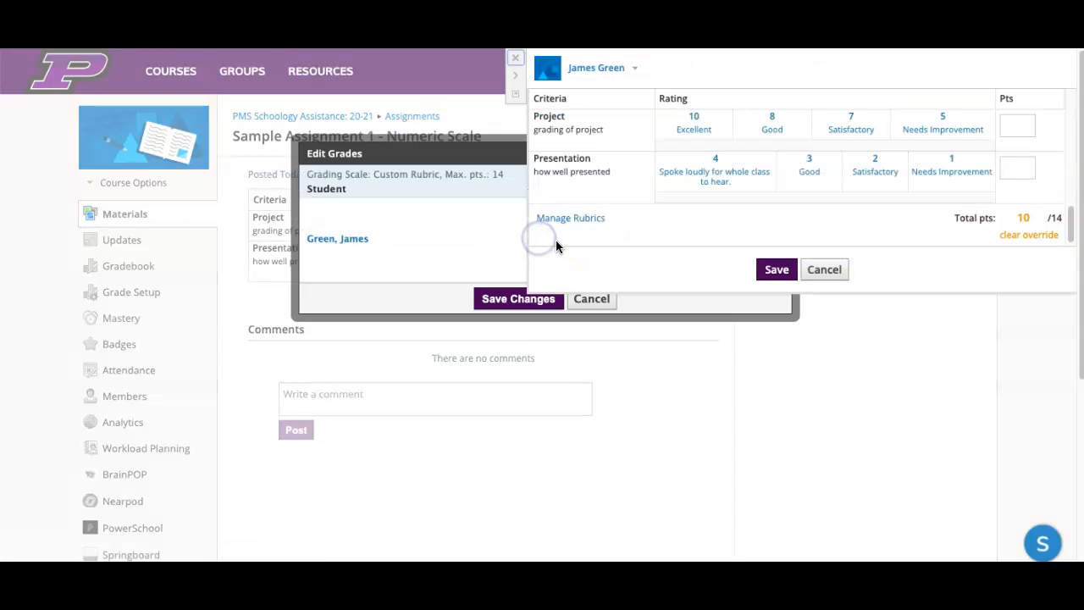
pyautogui.click(841, 133)
pyautogui.click(784, 176)
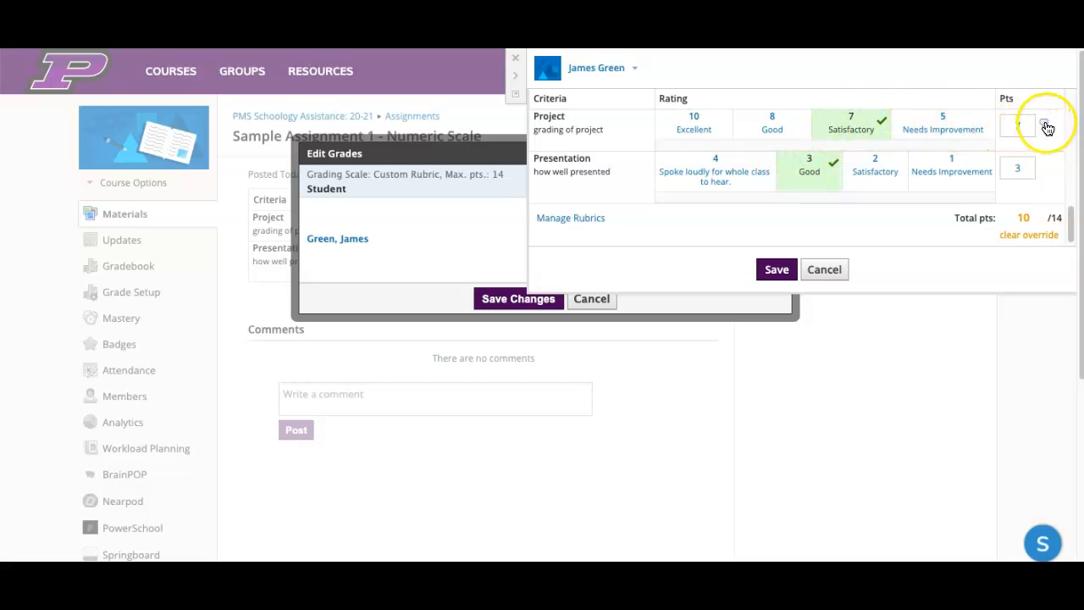
pyautogui.click(1047, 127)
pyautogui.click(985, 167)
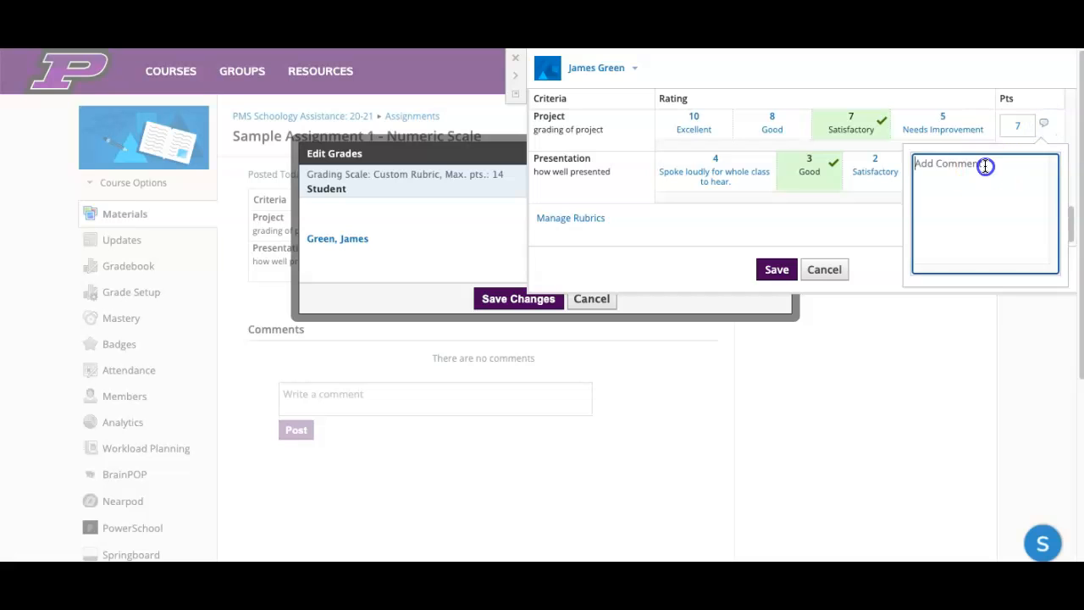
pyautogui.scroll(-3, 968, 240)
pyautogui.scroll(3, 968, 239)
pyautogui.click(923, 71)
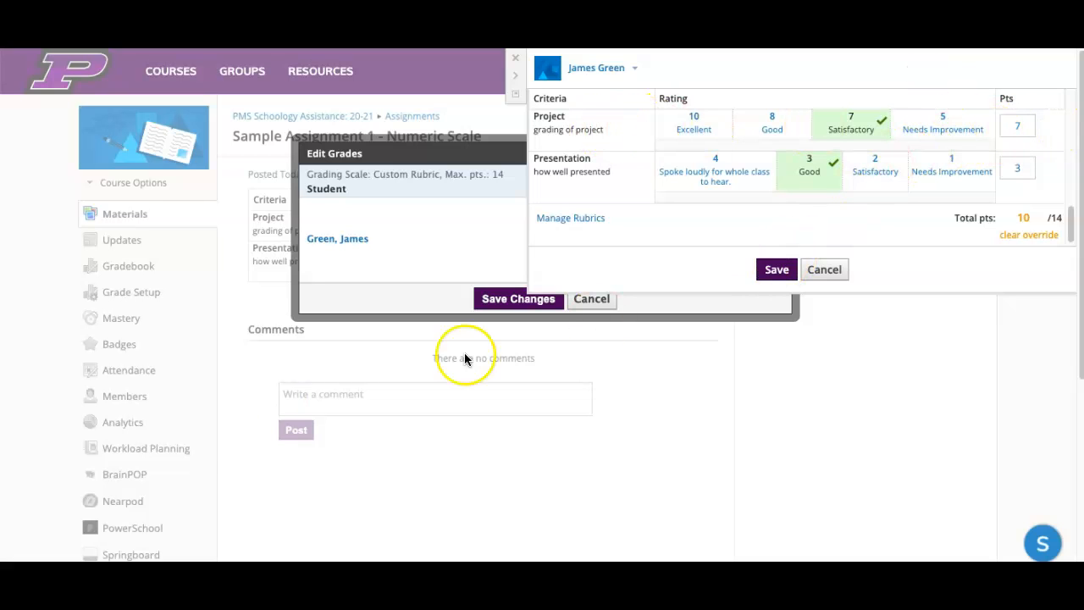
# Clear the total points override, save the student's rubric ratings, and save the grade changes.
pyautogui.click(1027, 237)
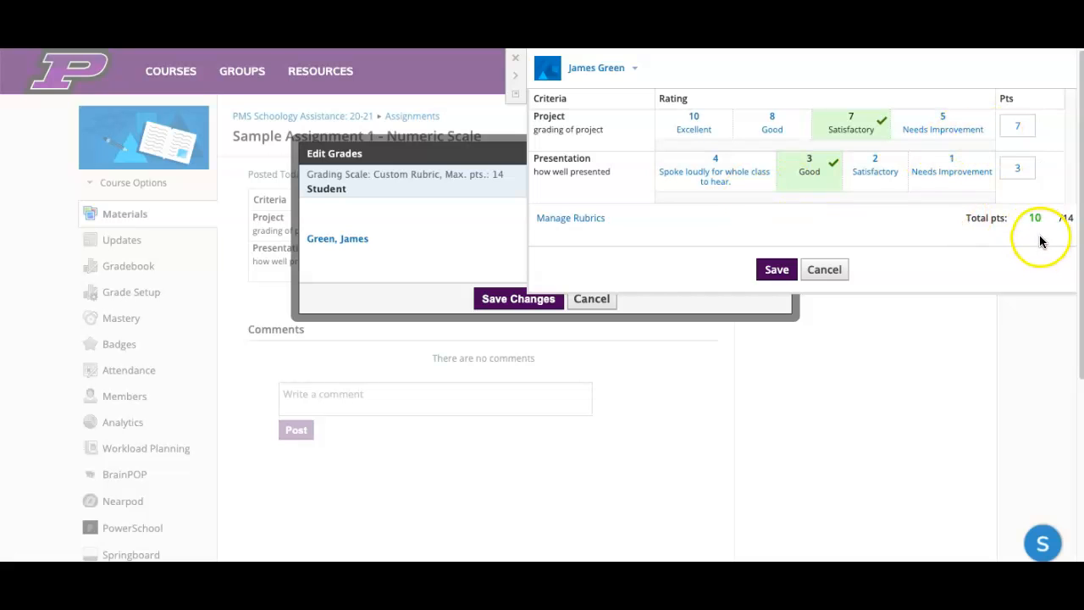
pyautogui.click(775, 267)
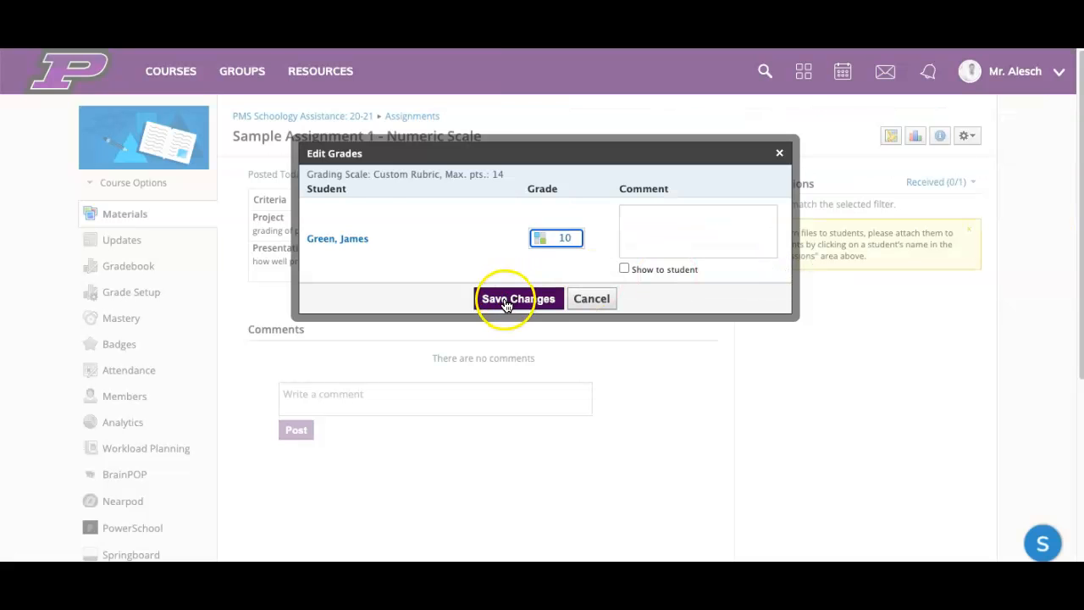
pyautogui.click(506, 301)
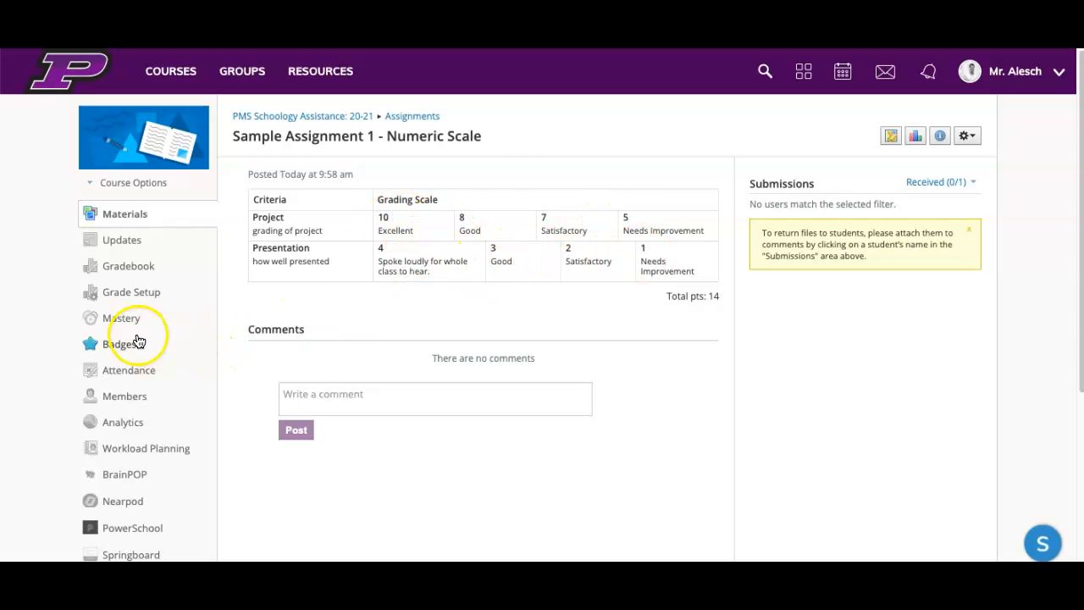
# Start a new points-based grading scale named Rubric Scale in the course's grade setup.
pyautogui.click(131, 296)
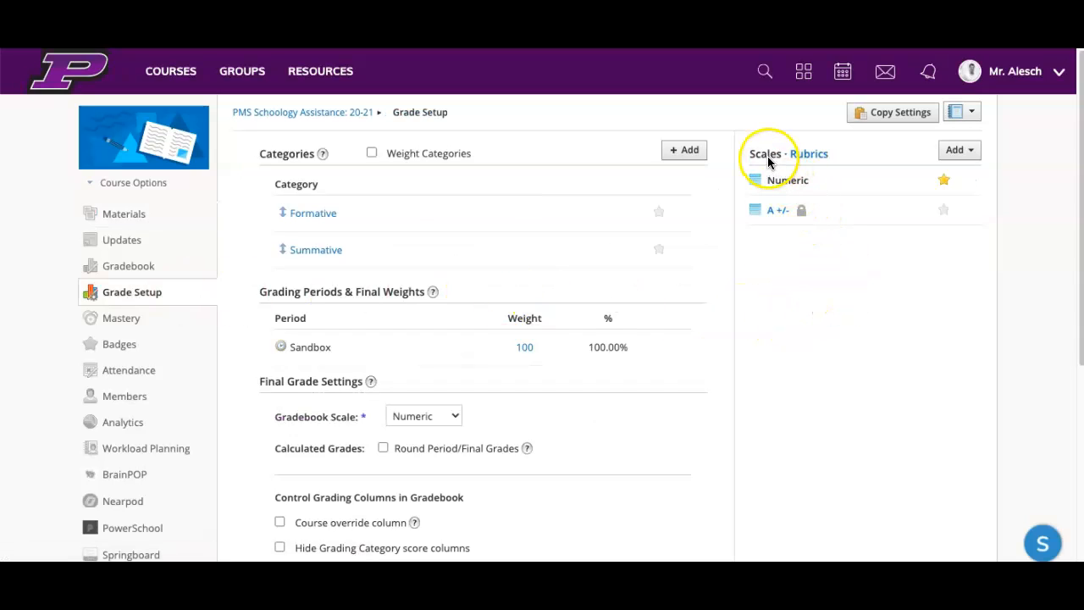
pyautogui.click(959, 153)
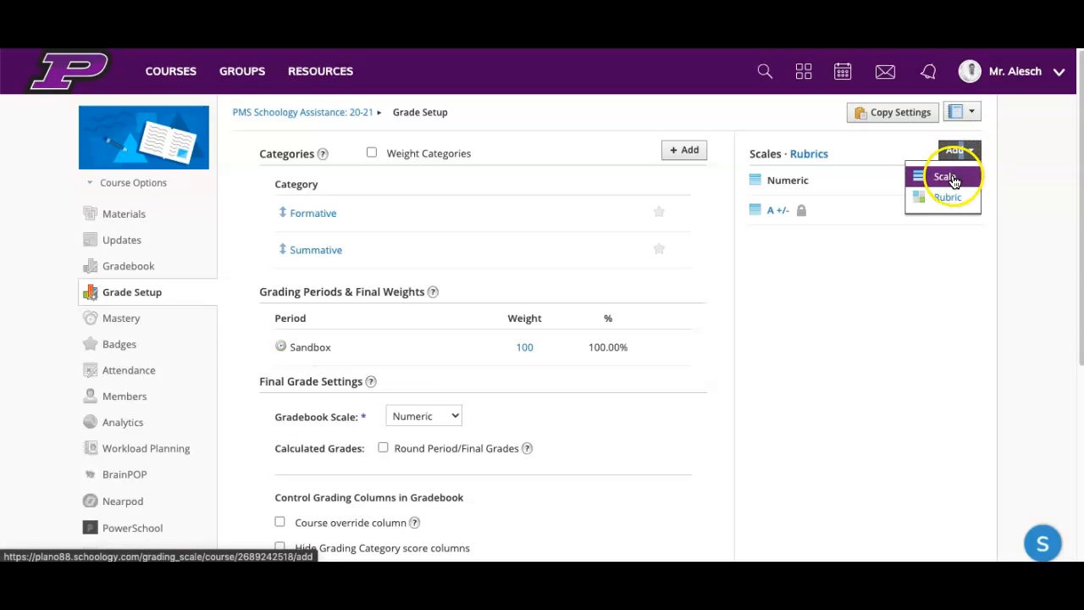
pyautogui.click(947, 177)
pyautogui.click(531, 210)
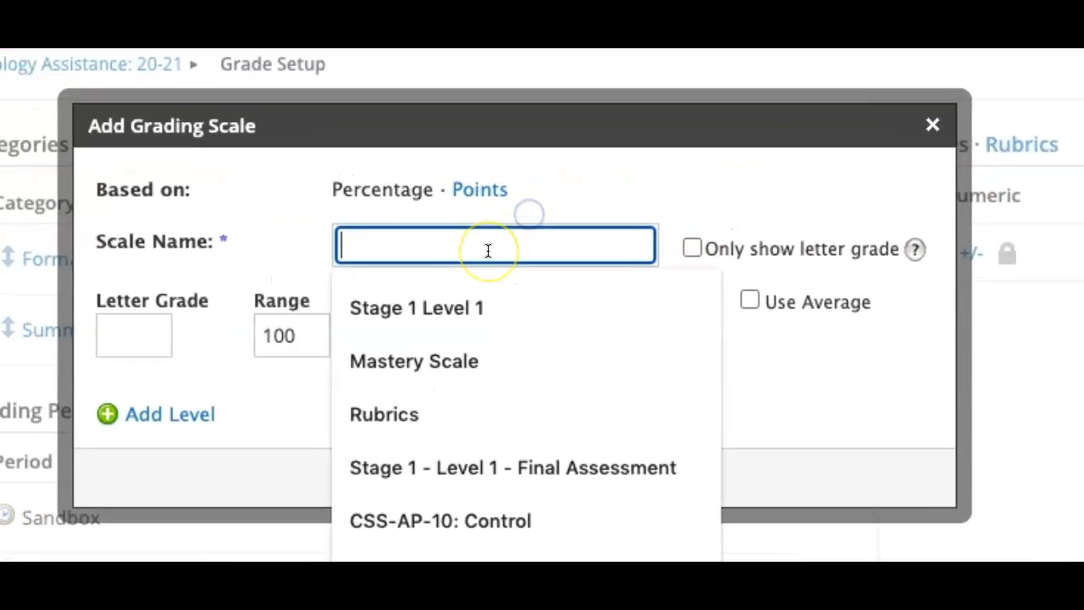
pyautogui.write('Rubric Scale')
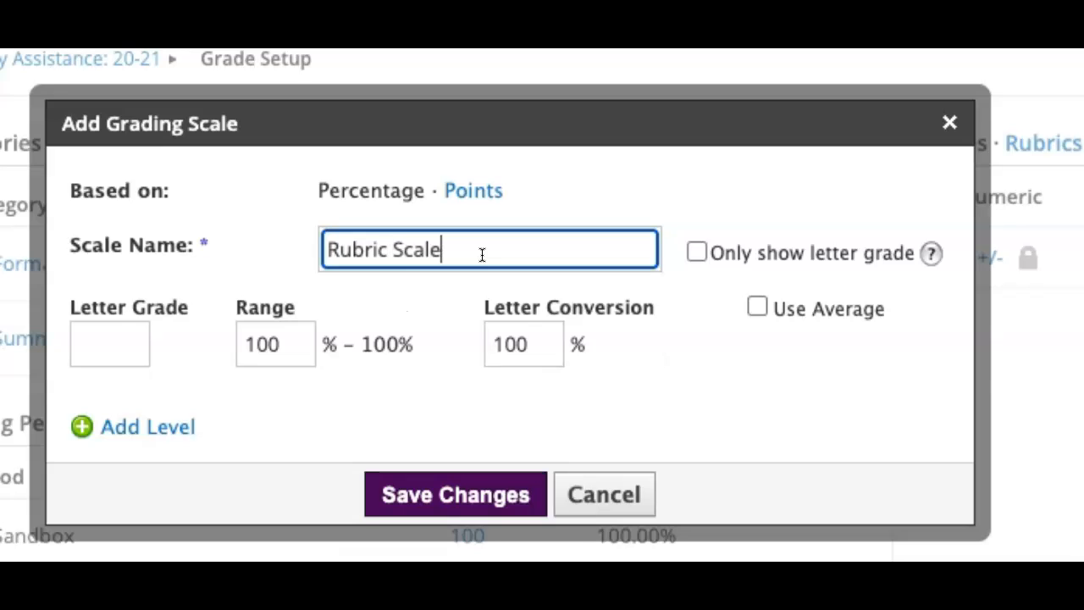
pyautogui.click(481, 188)
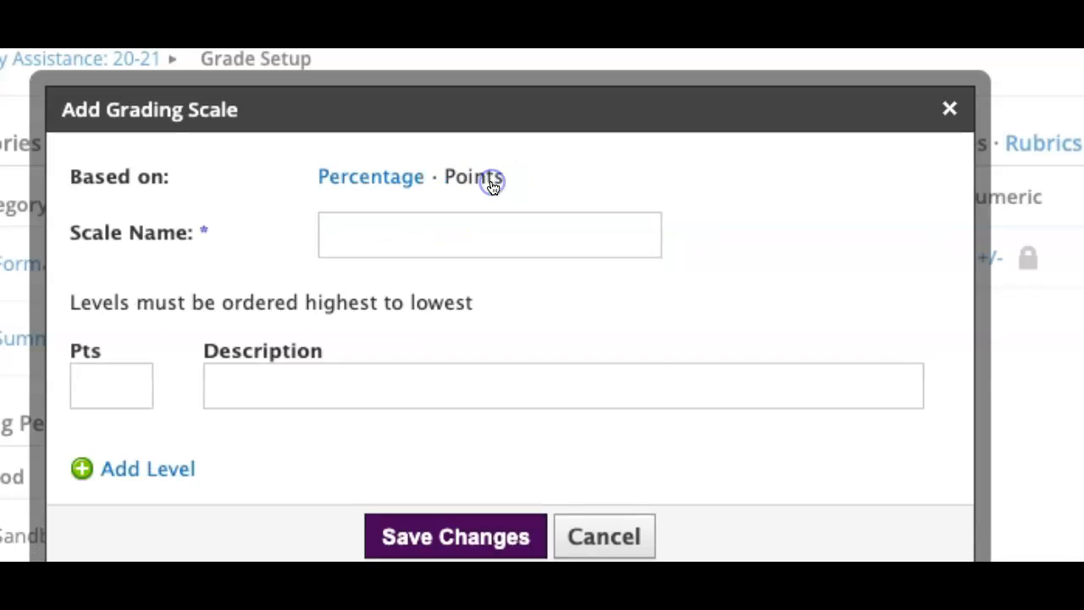
pyautogui.click(363, 241)
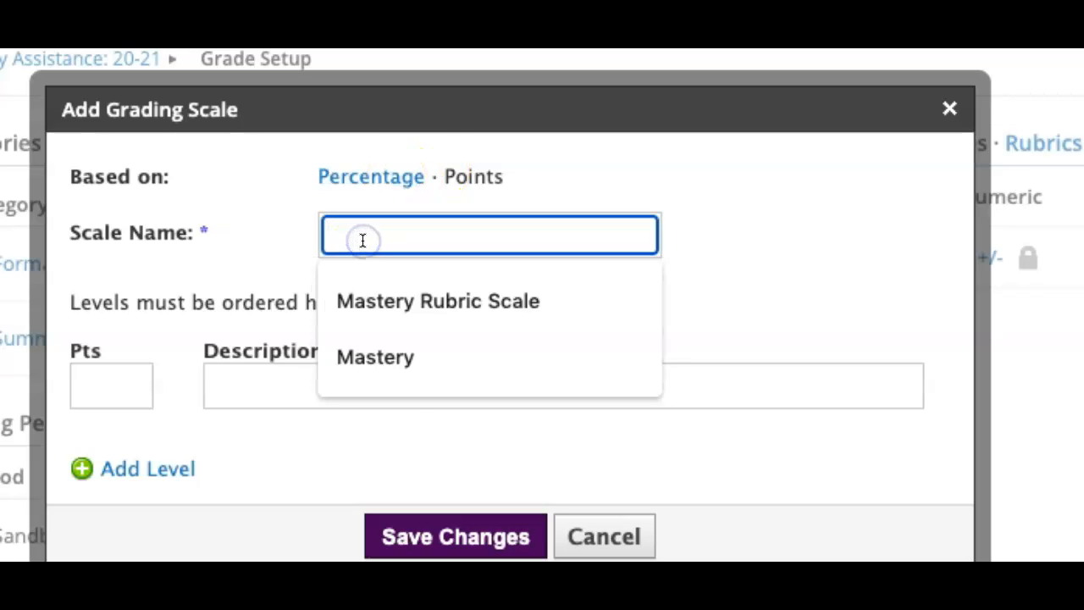
pyautogui.write('Rubric Scale')
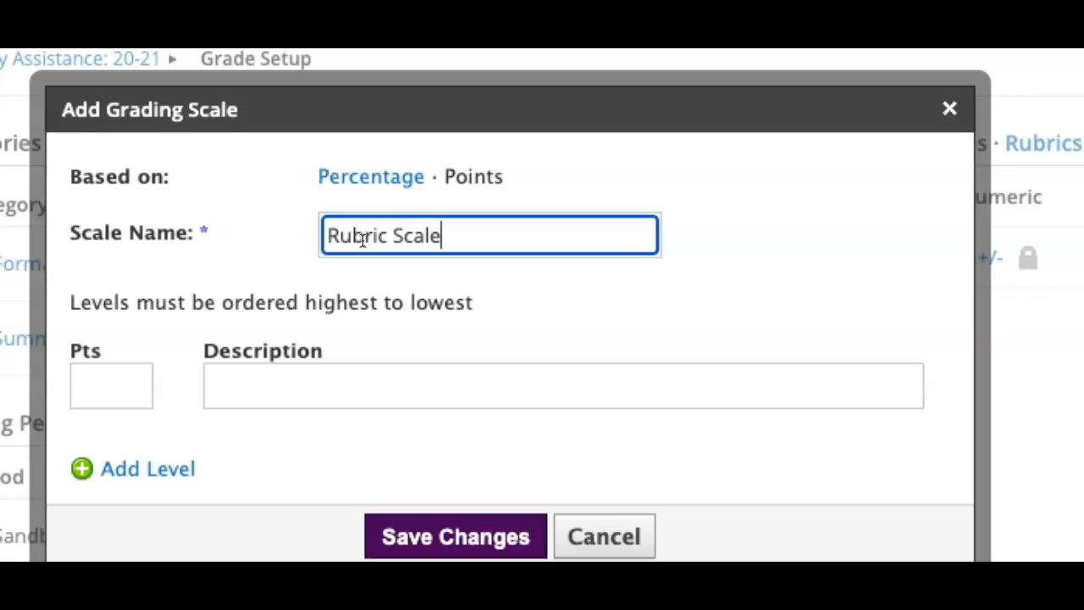
# Define the scale's first two levels as 10 points for Advanced and 8 points for Proficient.
pyautogui.click(128, 399)
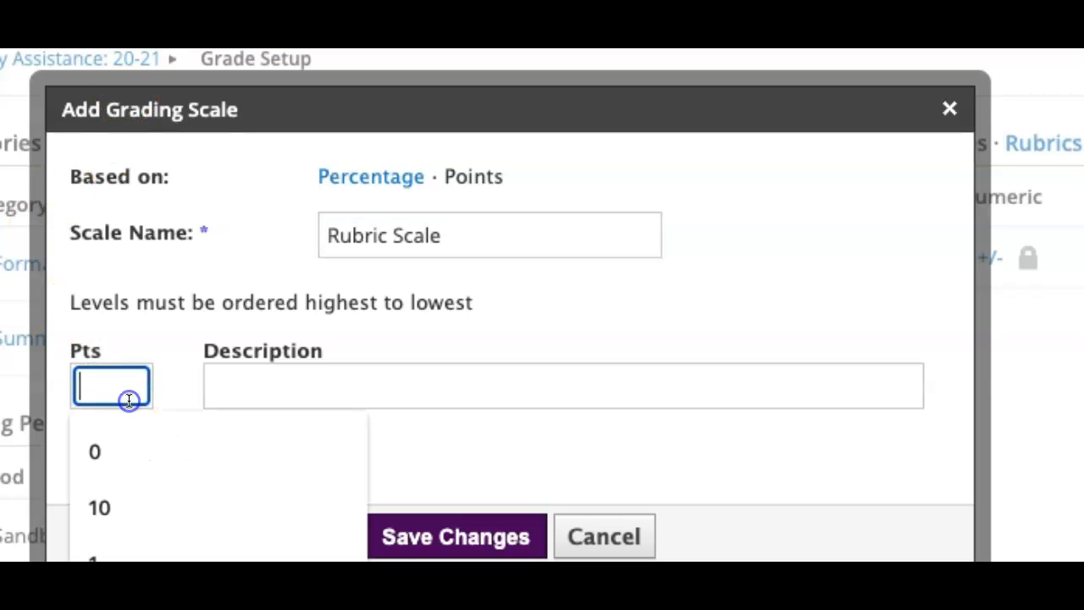
pyautogui.click(129, 507)
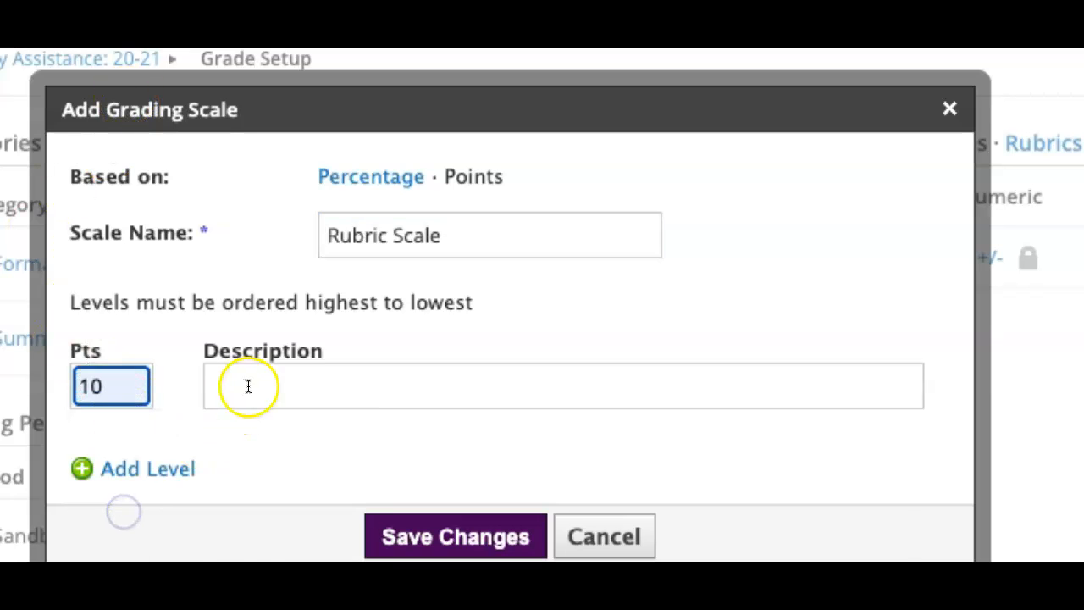
pyautogui.click(249, 386)
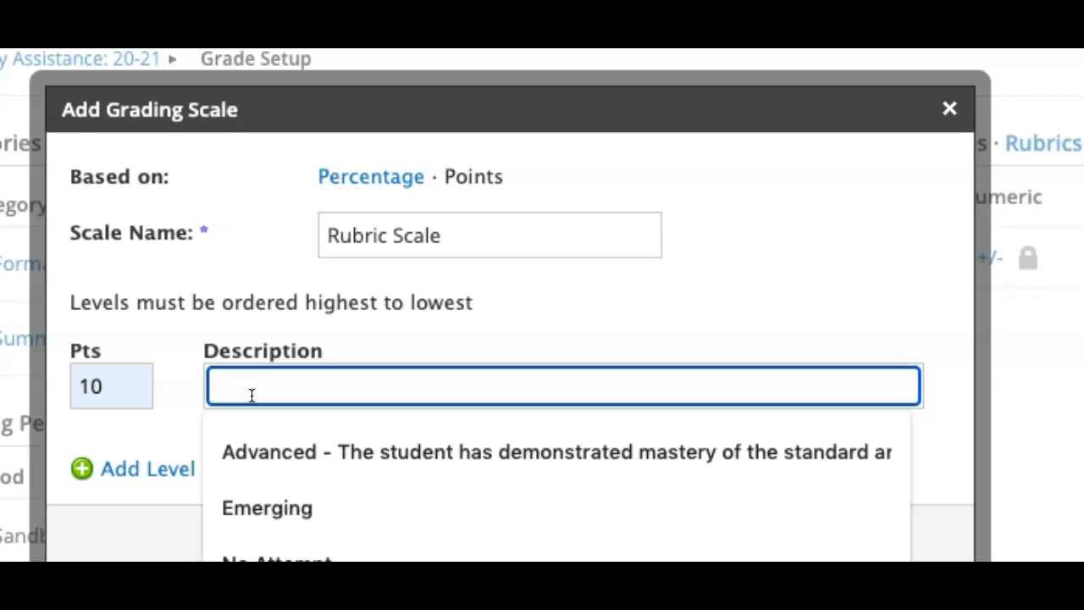
pyautogui.write('Advanced')
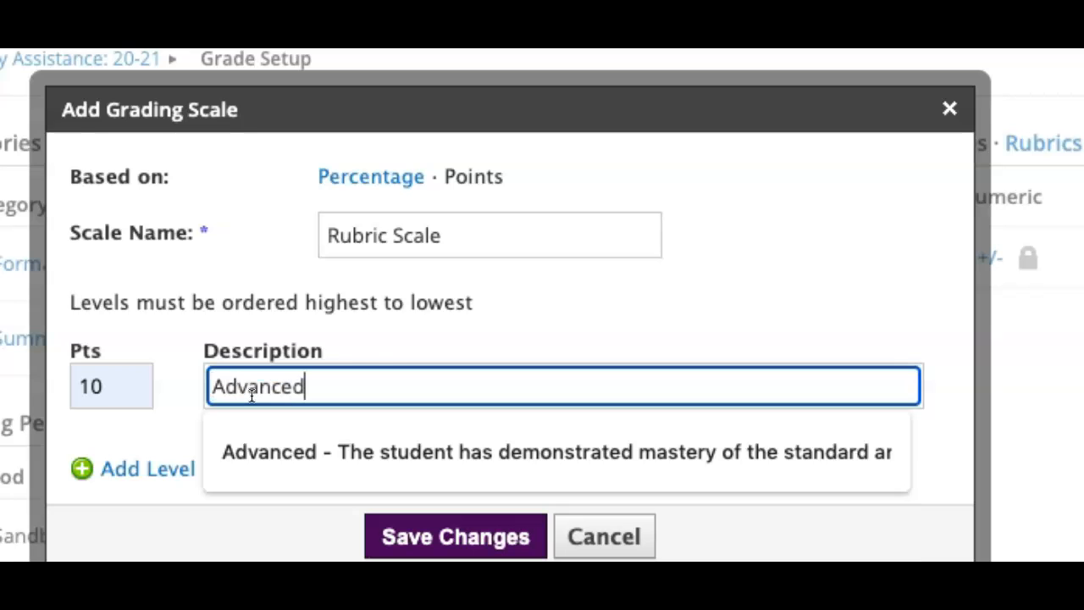
pyautogui.click(422, 327)
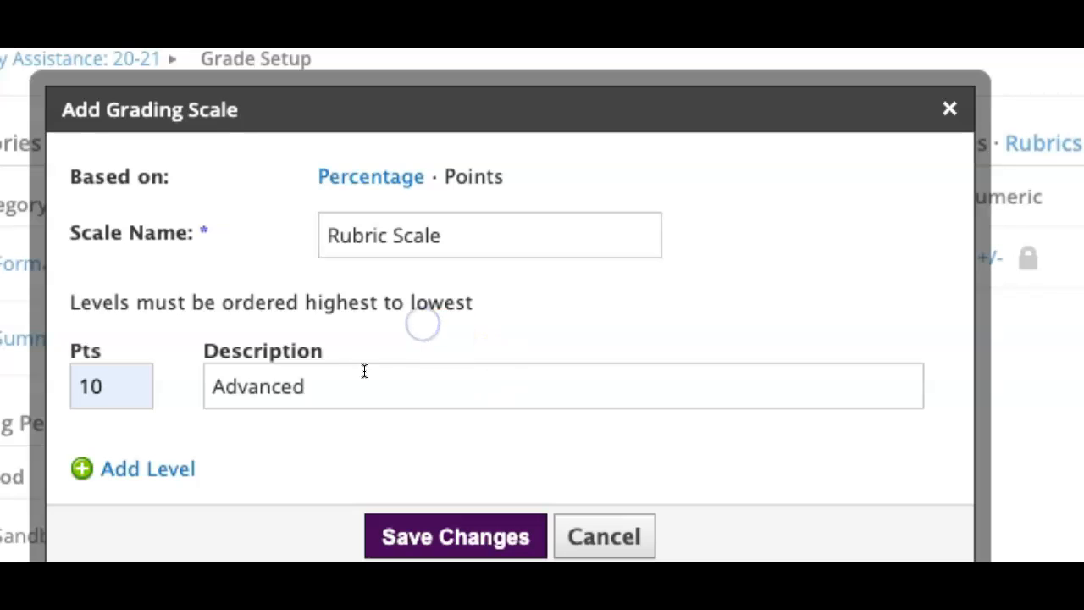
pyautogui.click(148, 469)
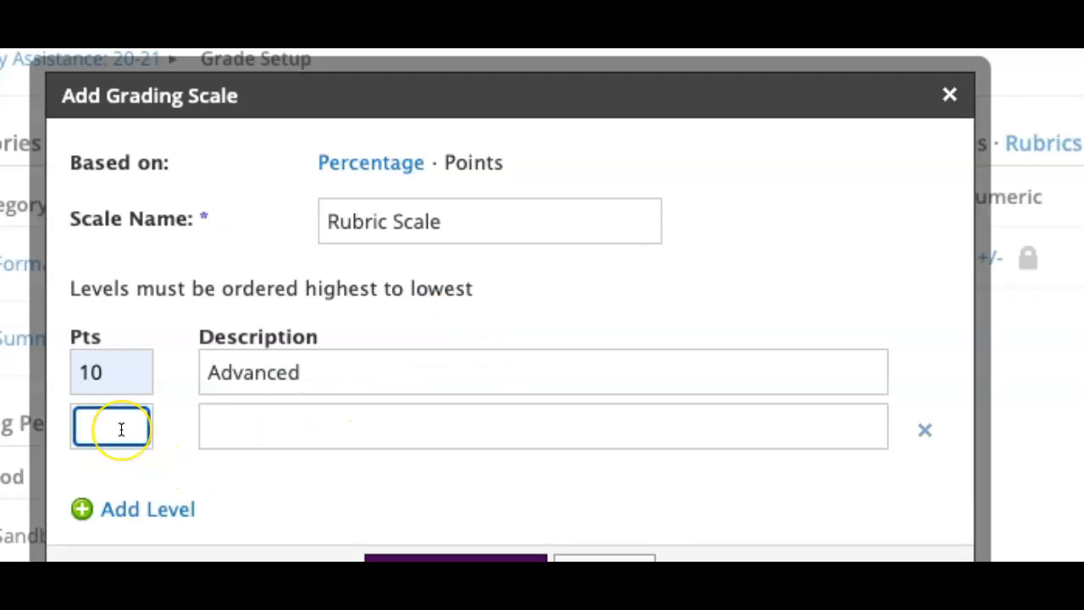
pyautogui.click(218, 432)
pyautogui.write('Proficient')
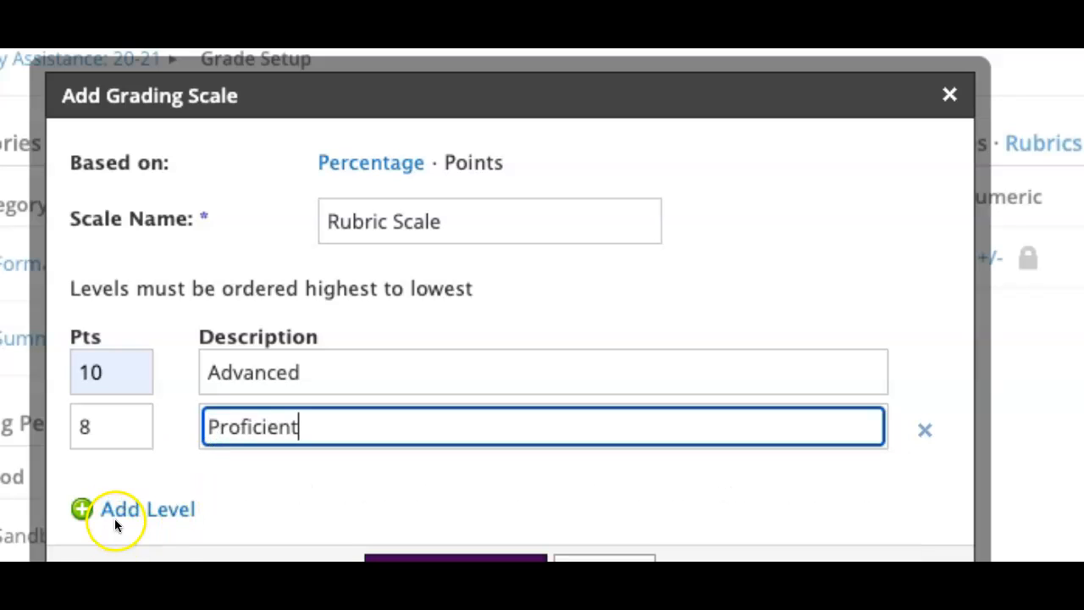
# Add two more scale levels: 7 points for Basic and 5 points for Emerging.
pyautogui.click(116, 518)
pyautogui.write('7')
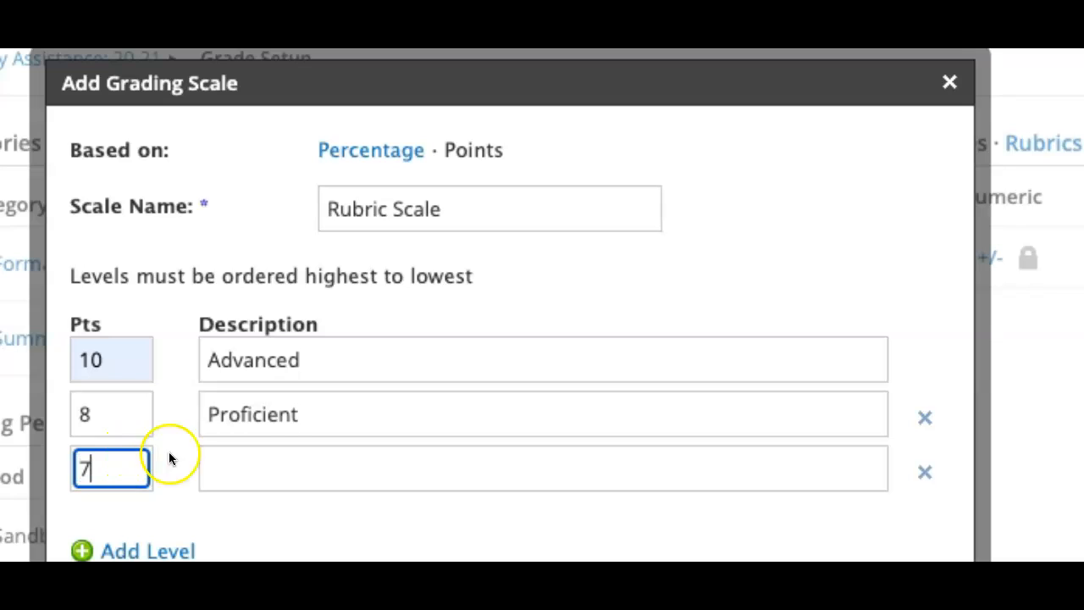
pyautogui.click(295, 464)
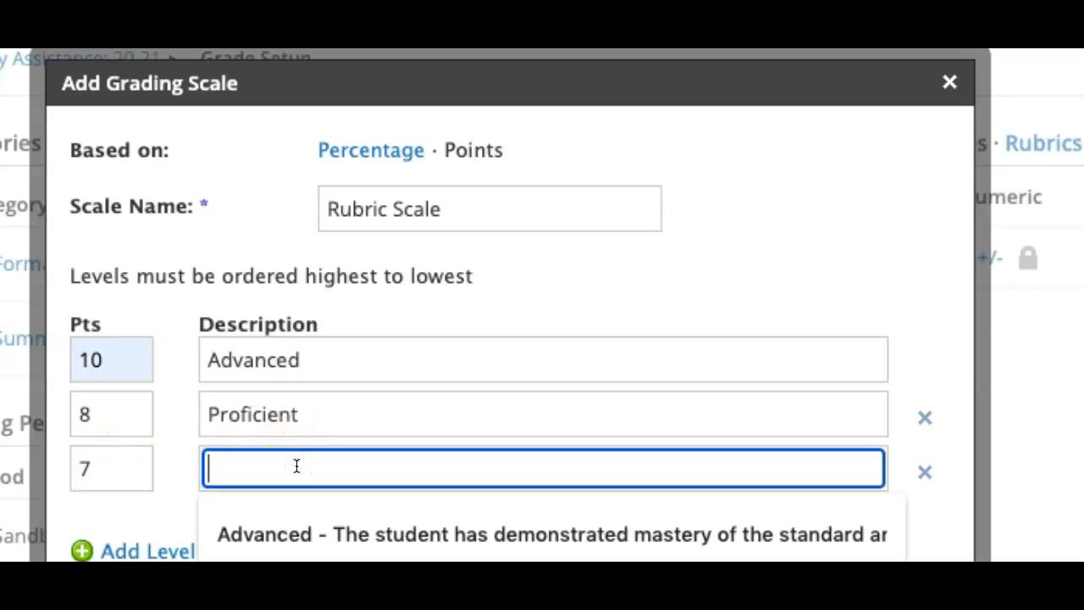
pyautogui.write('Basic')
pyautogui.click(169, 551)
pyautogui.write('5')
pyautogui.click(339, 502)
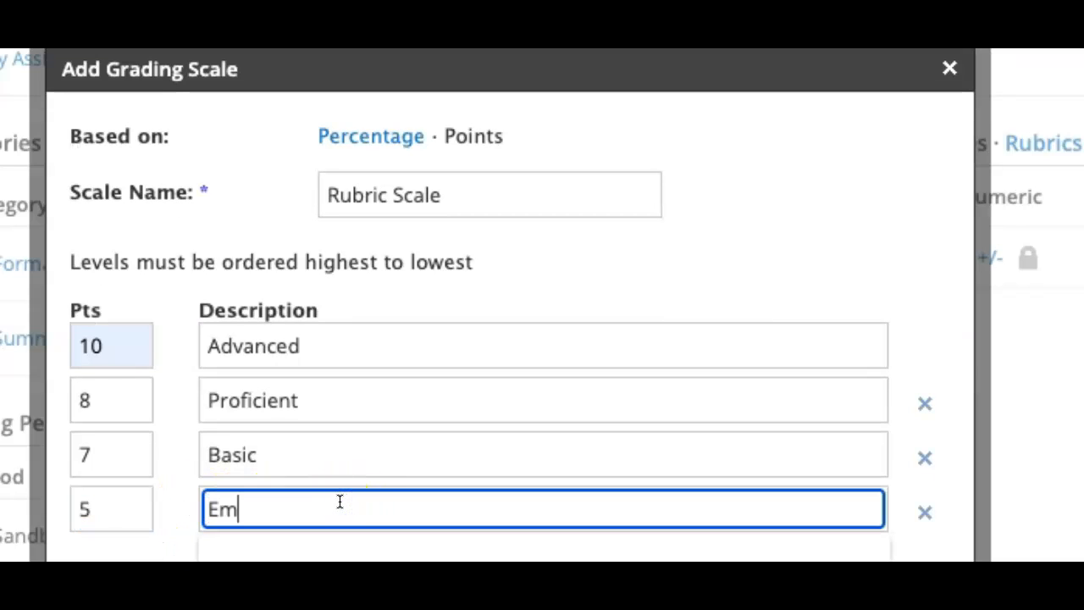
pyautogui.write('Emerging')
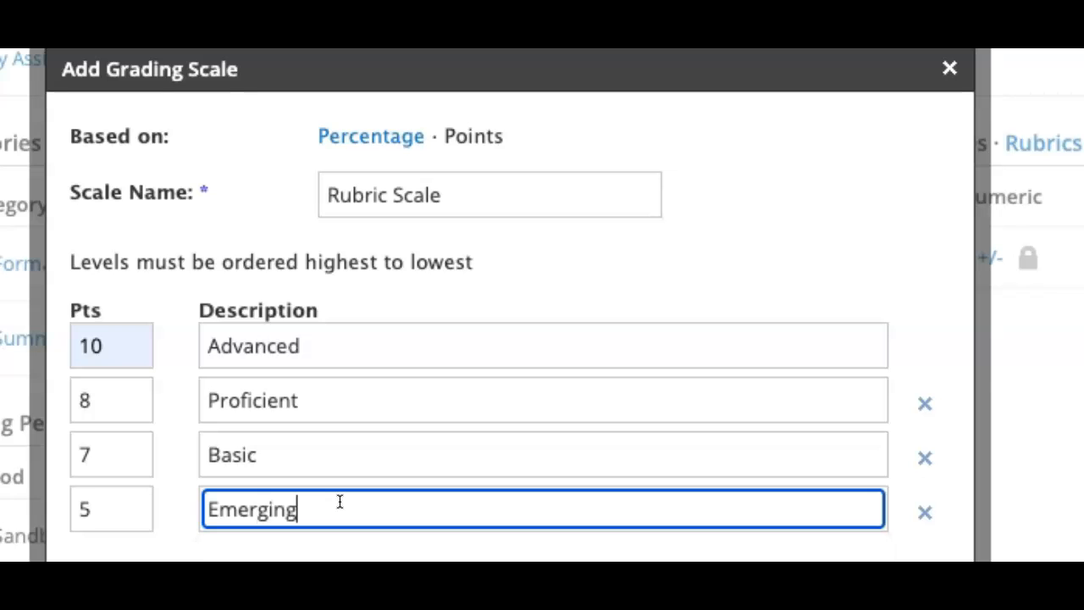
# Add a 0-point No Attempt level and save the grading scale.
pyautogui.click(196, 506)
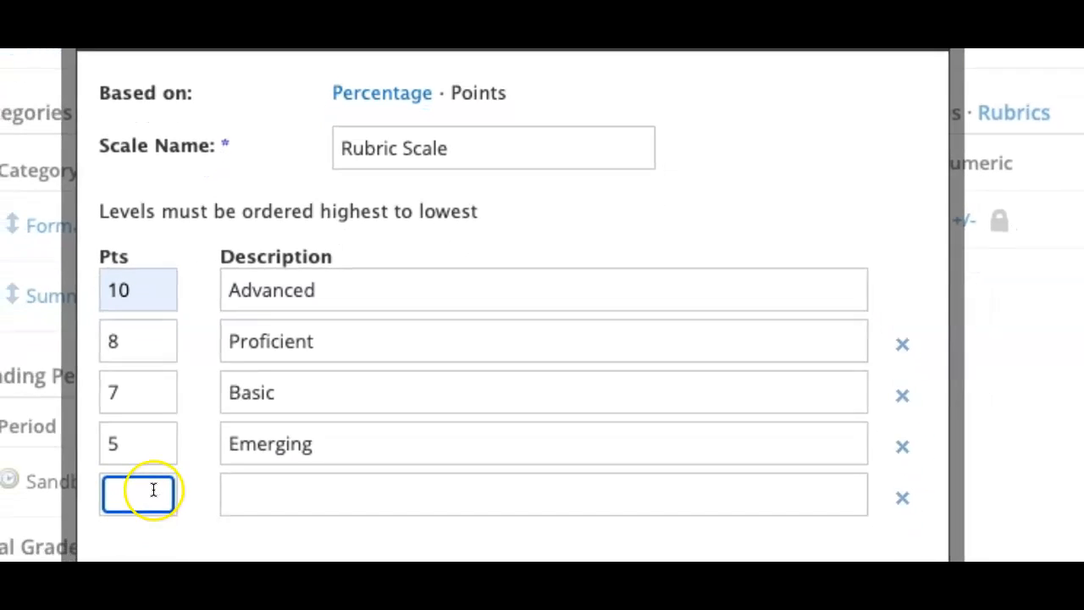
pyautogui.write('0')
pyautogui.click(255, 437)
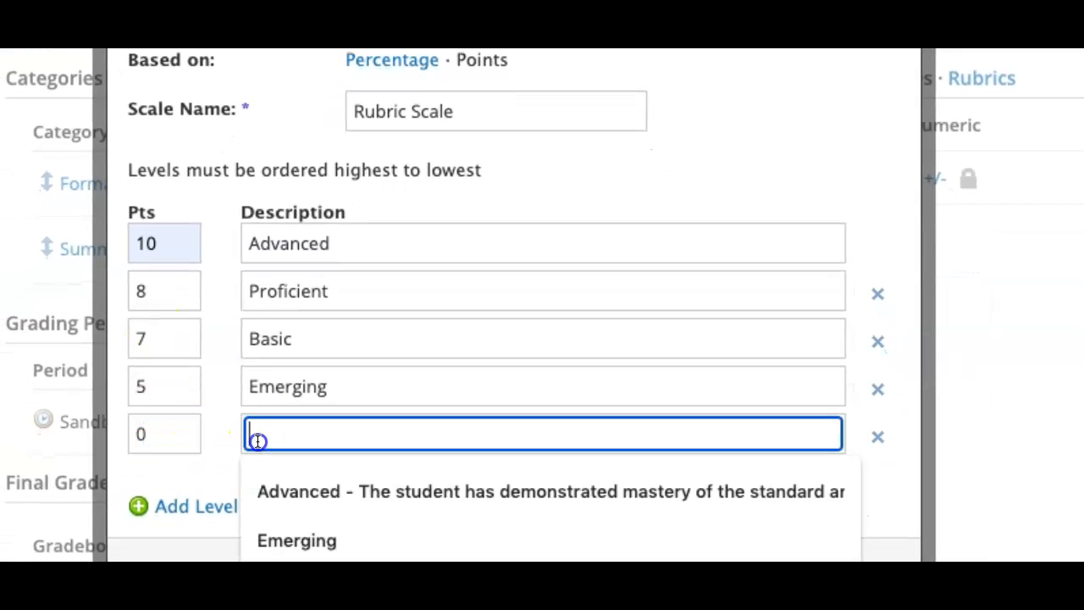
pyautogui.write('No Attempt')
pyautogui.click(370, 482)
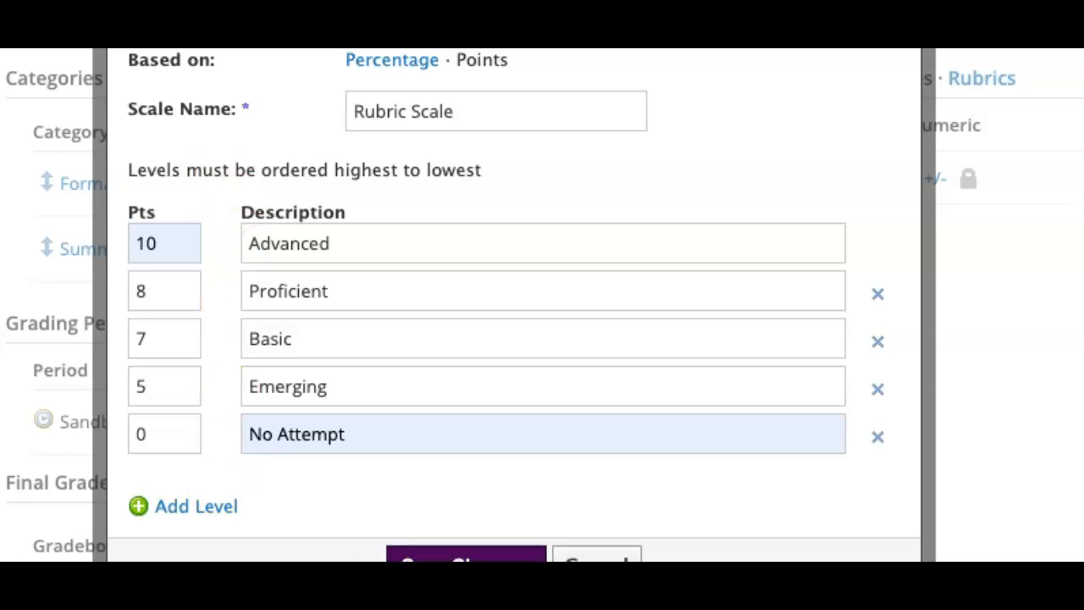
pyautogui.click(466, 556)
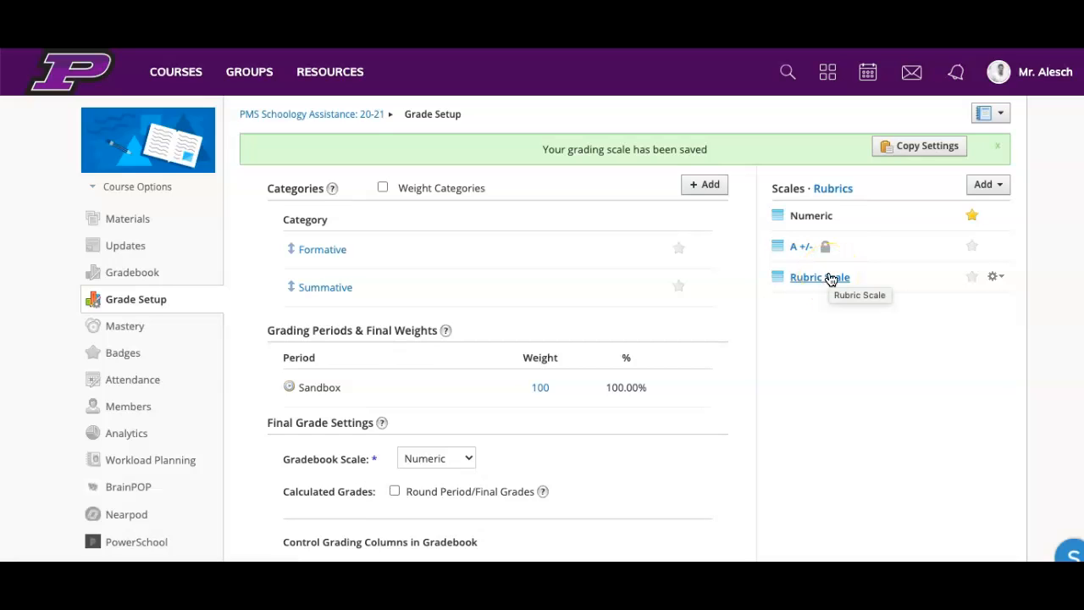
# Start a new rubric in the course's grade setup and title it Custom Scale Rubric.
pyautogui.click(835, 188)
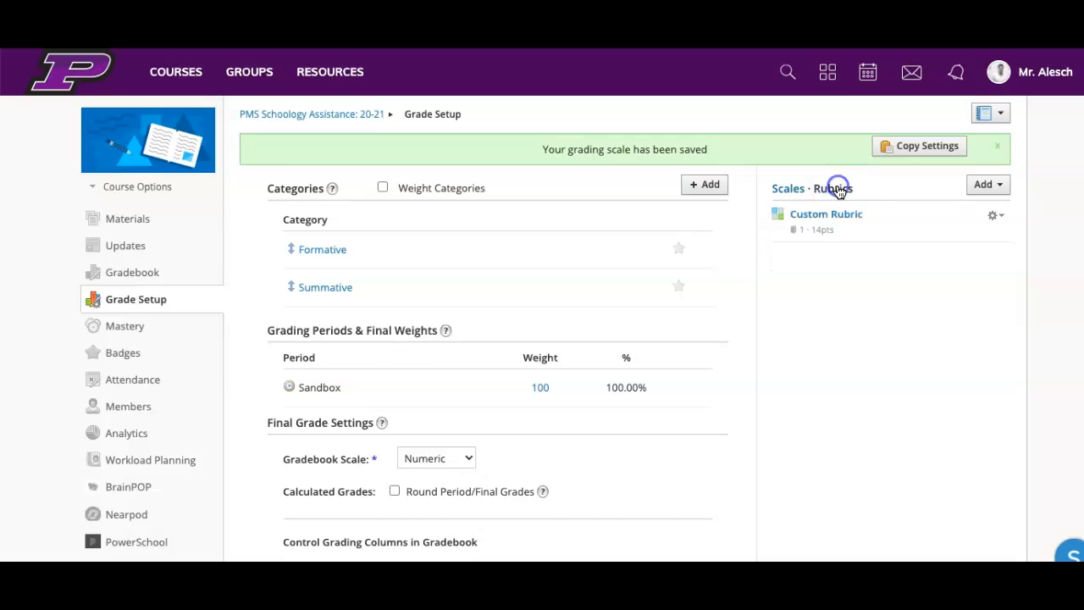
pyautogui.click(991, 153)
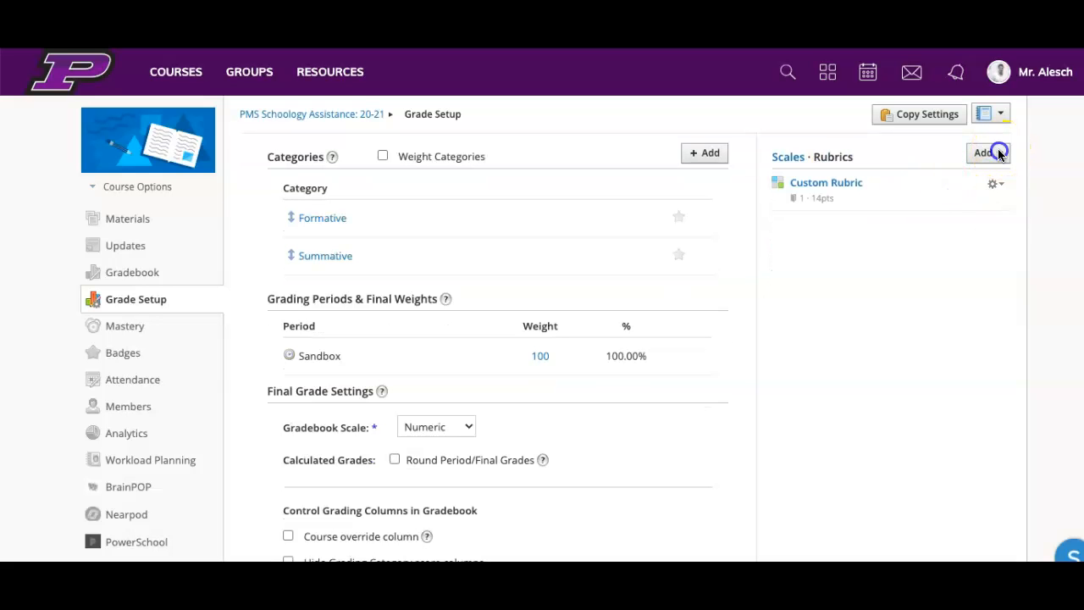
pyautogui.click(974, 201)
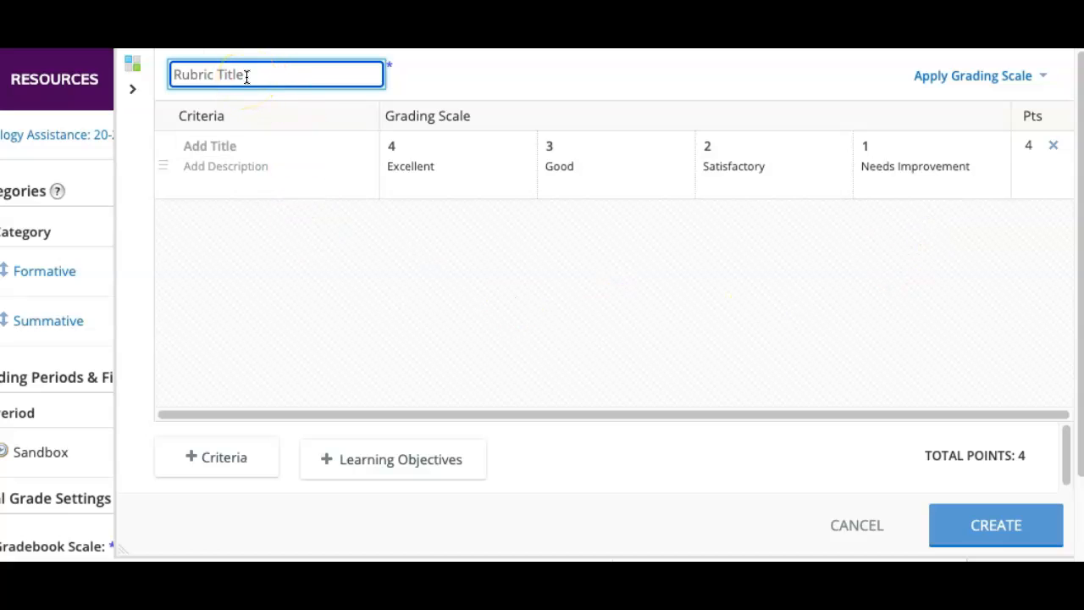
pyautogui.write('Cu')
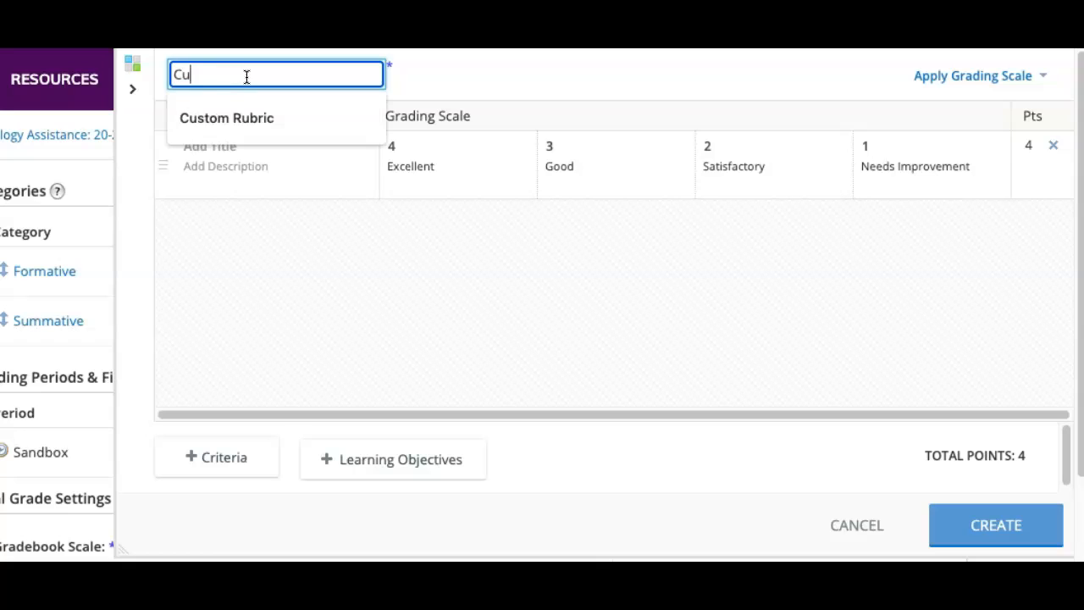
pyautogui.write('stom S')
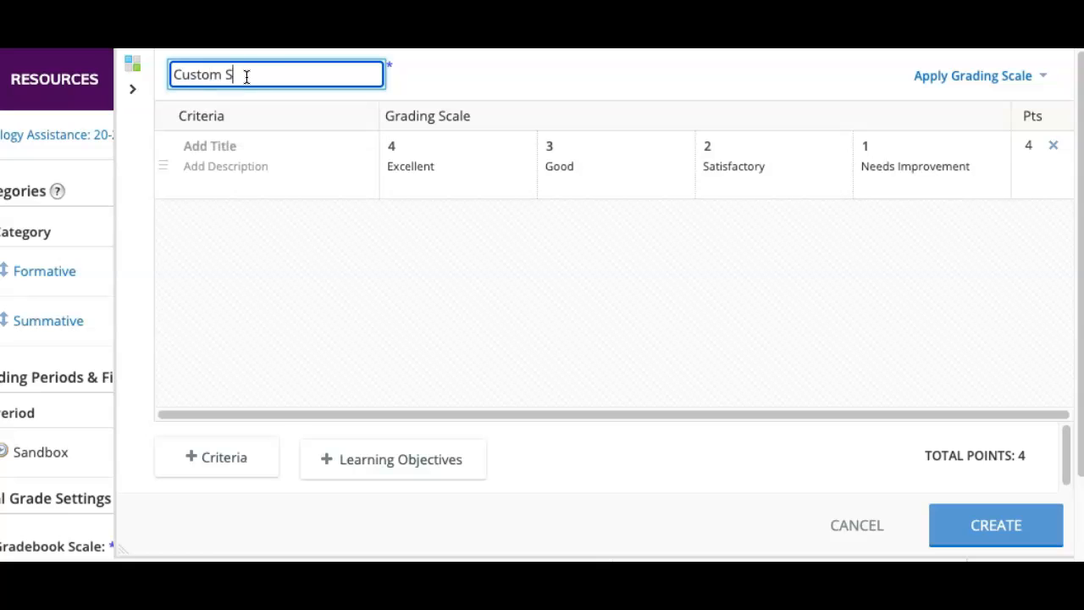
pyautogui.write('cale Rubric')
# Title the rubric's first criterion Project and add a second criterion titled Presentation.
pyautogui.click(258, 145)
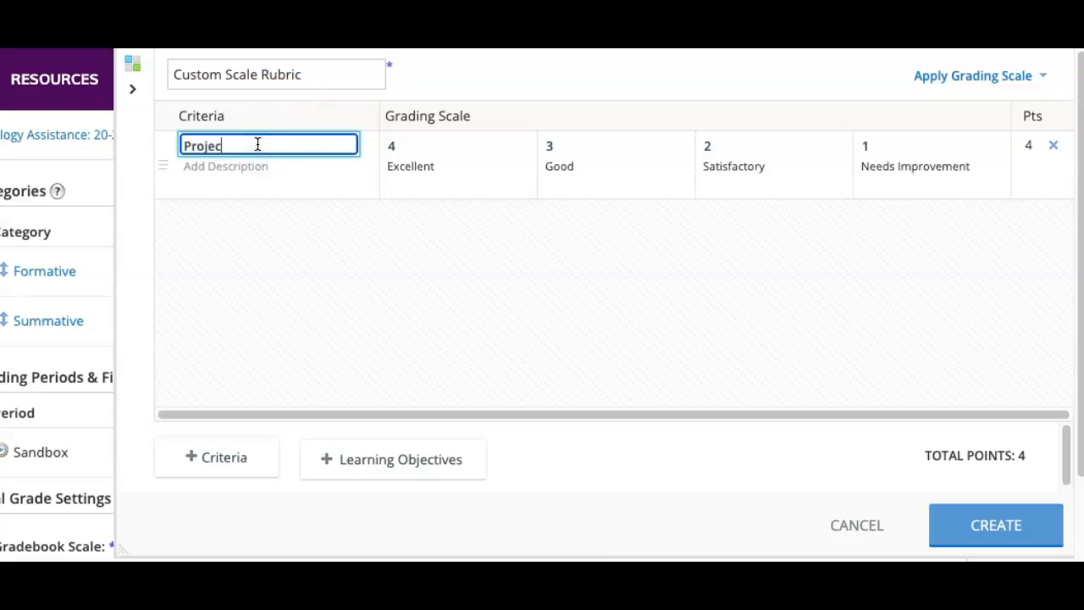
pyautogui.click(189, 455)
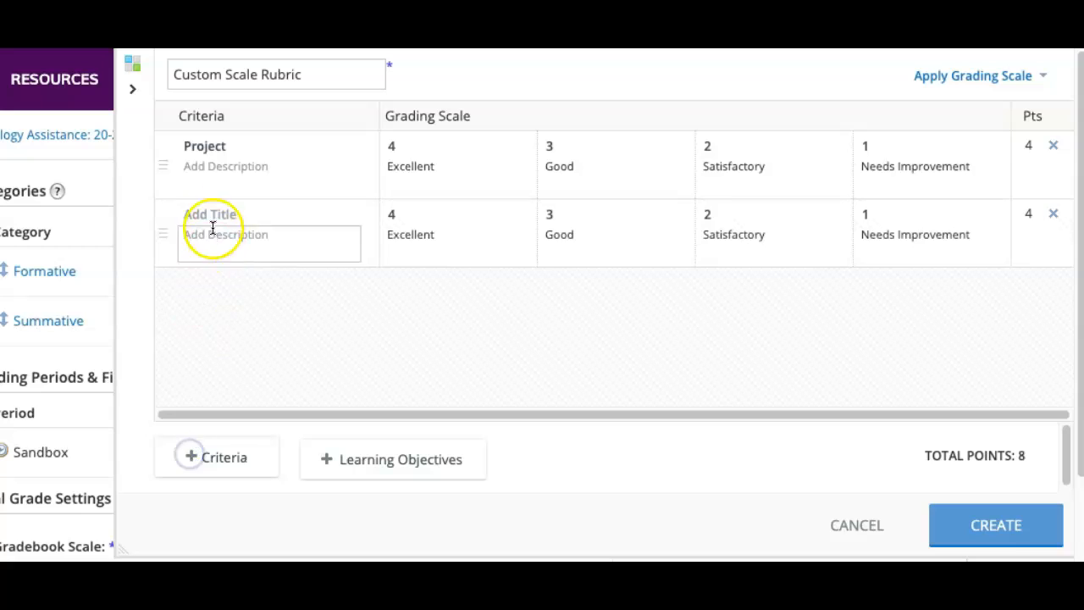
pyautogui.click(211, 212)
pyautogui.write('Presentation')
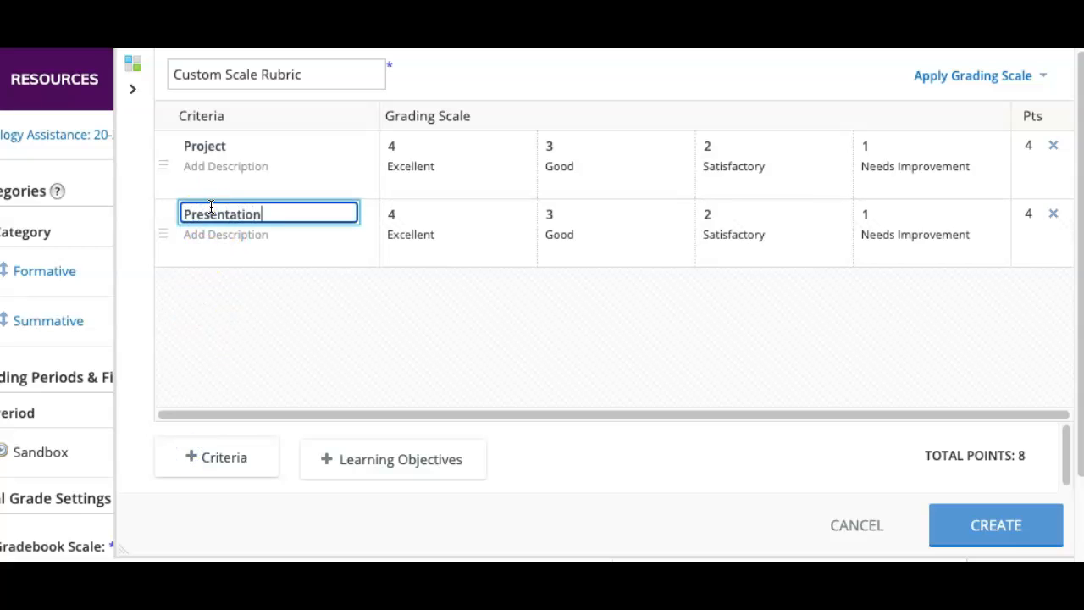
pyautogui.click(335, 344)
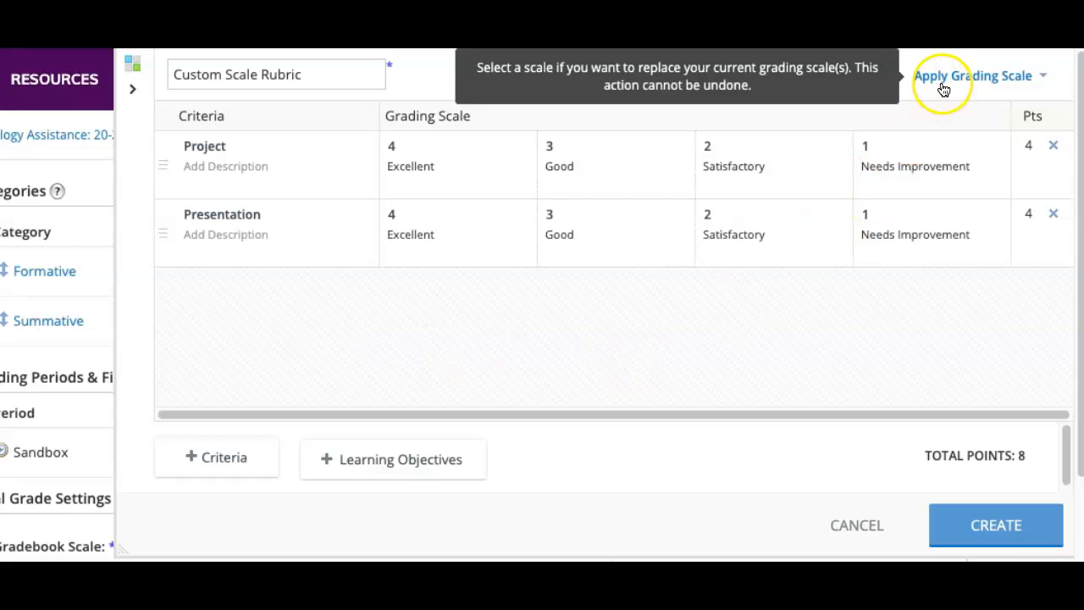
# Apply the Rubric Scale grading scale to both criteria and create the rubric.
pyautogui.click(1000, 76)
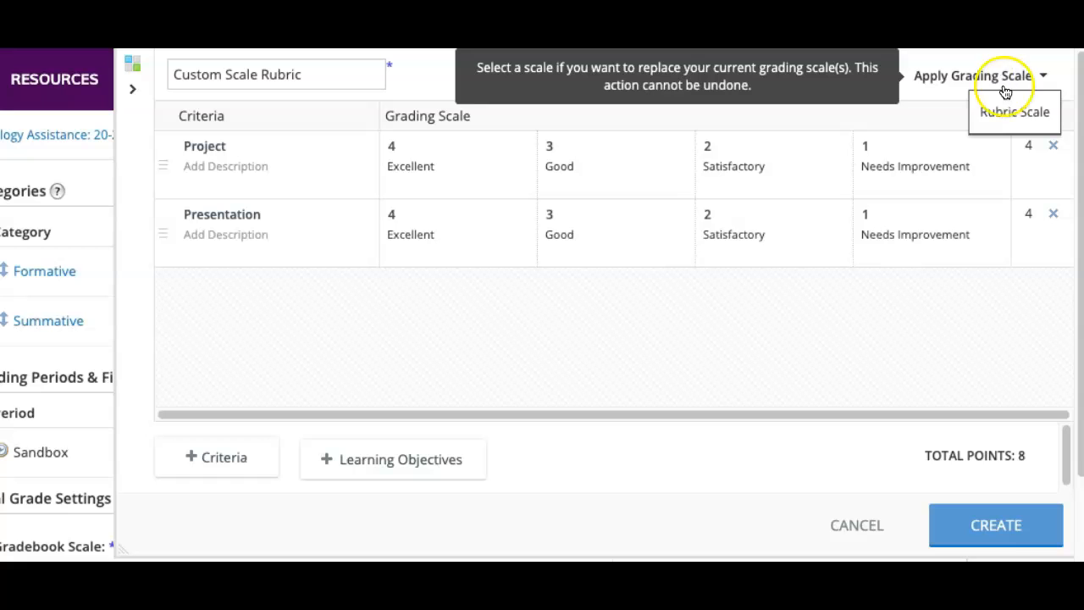
pyautogui.click(1015, 113)
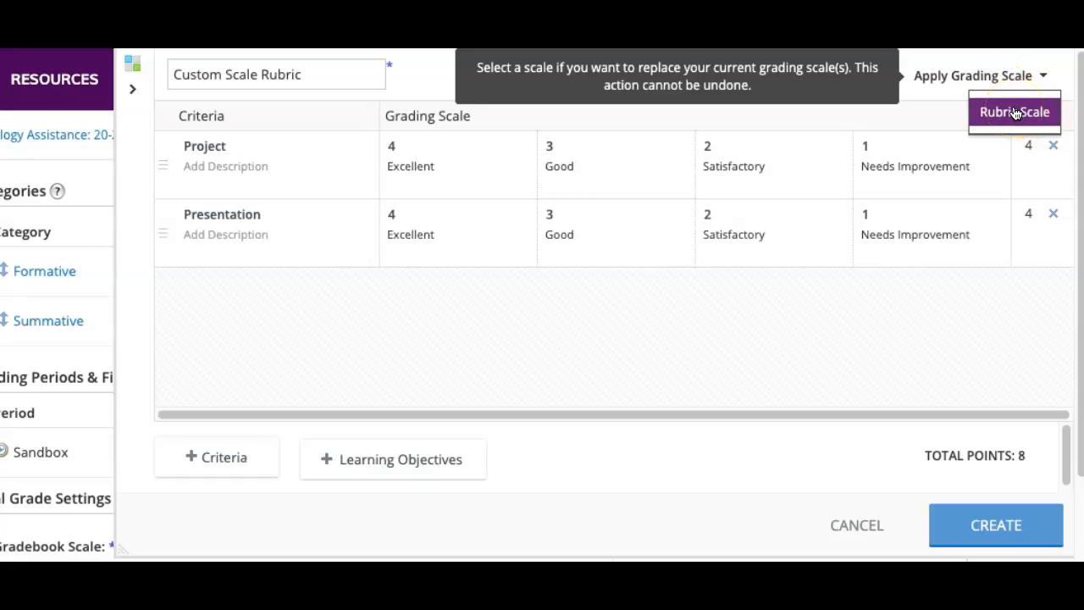
pyautogui.click(339, 309)
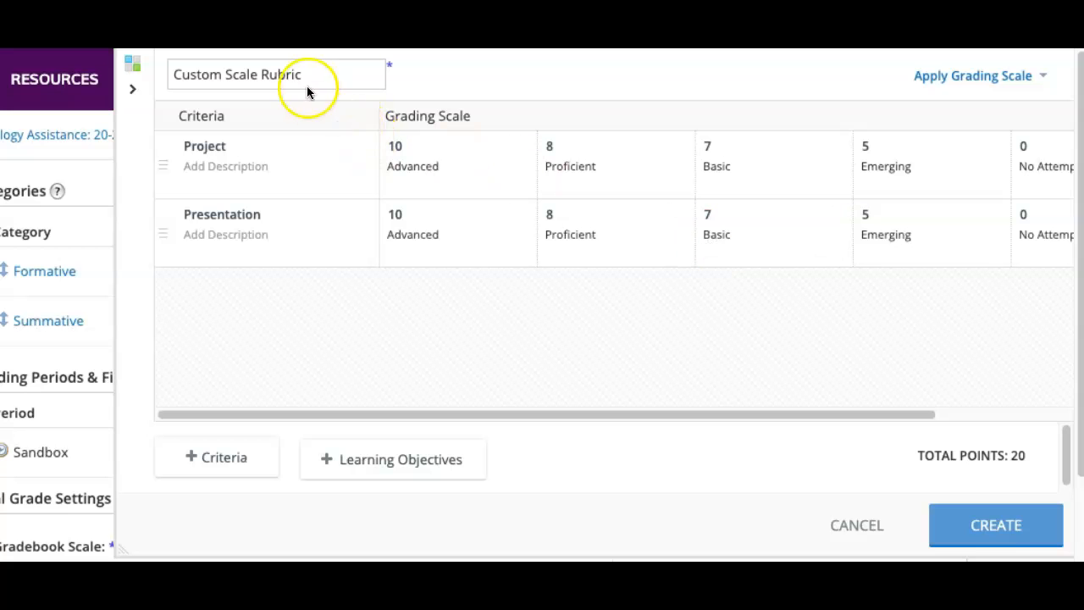
pyautogui.click(994, 524)
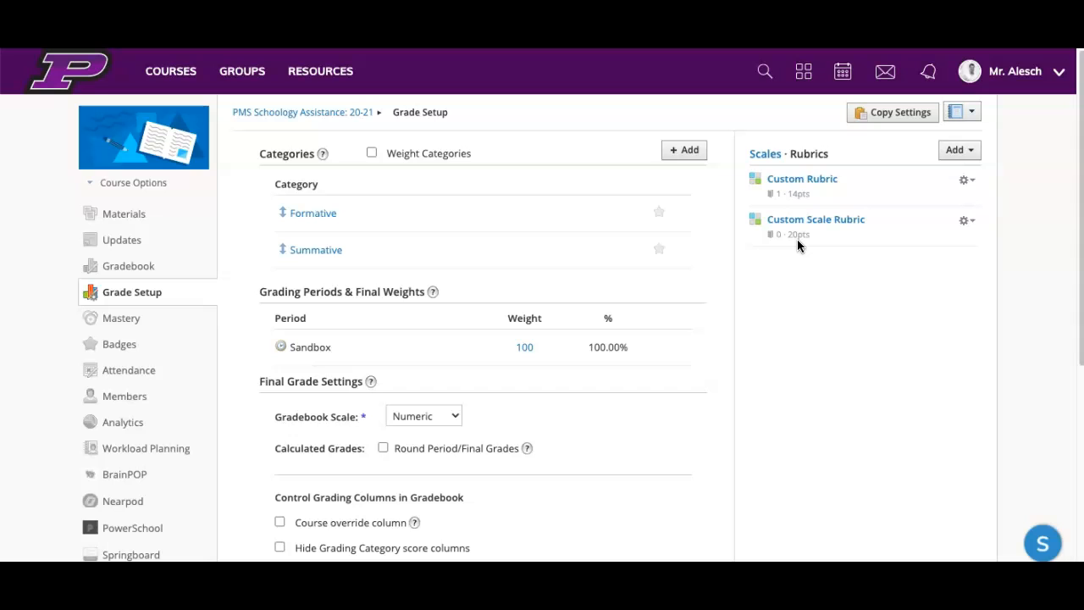
# Edit Sample Assignment 1 - Numeric Scale in the course materials to use Custom Scale Rubric, and save the changes.
pyautogui.click(121, 220)
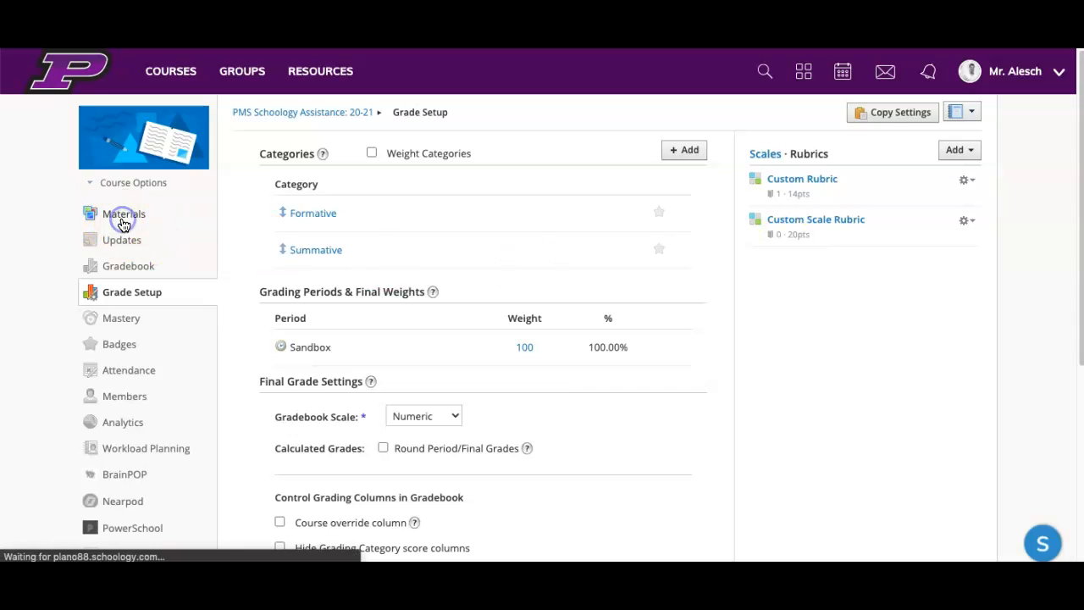
pyautogui.click(704, 207)
pyautogui.click(725, 233)
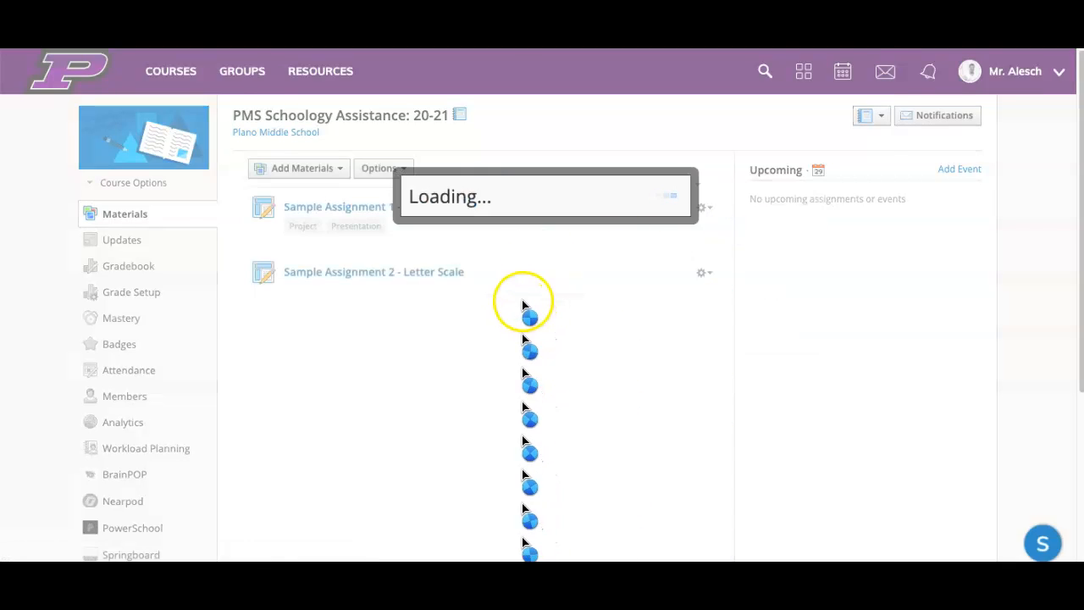
pyautogui.scroll(-1, 483, 356)
pyautogui.click(443, 441)
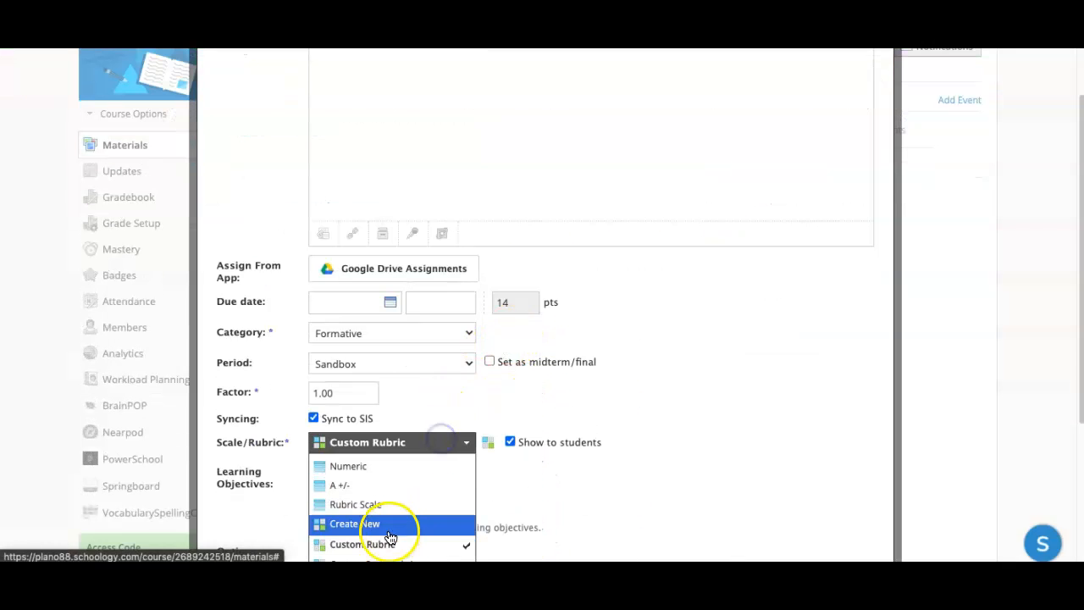
pyautogui.scroll(-1, 394, 529)
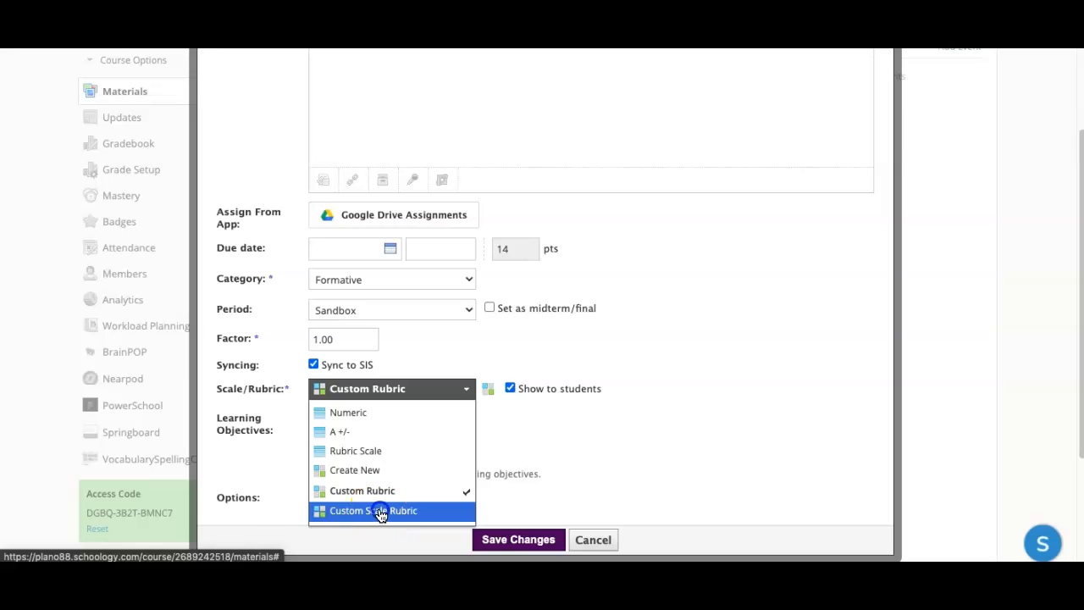
pyautogui.click(379, 517)
pyautogui.click(516, 249)
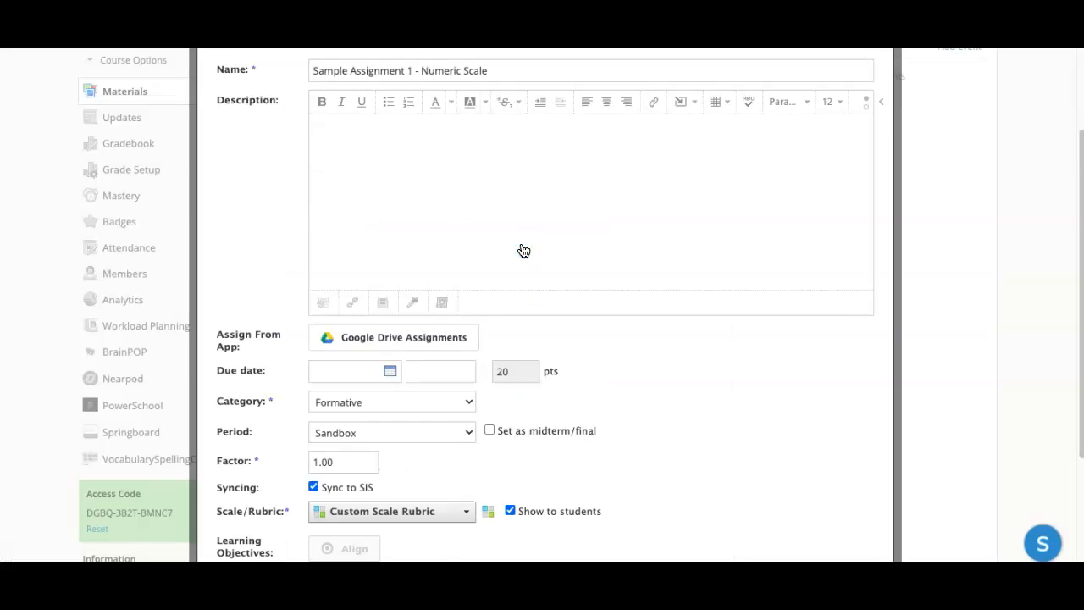
pyautogui.scroll(-3, 524, 251)
pyautogui.click(520, 516)
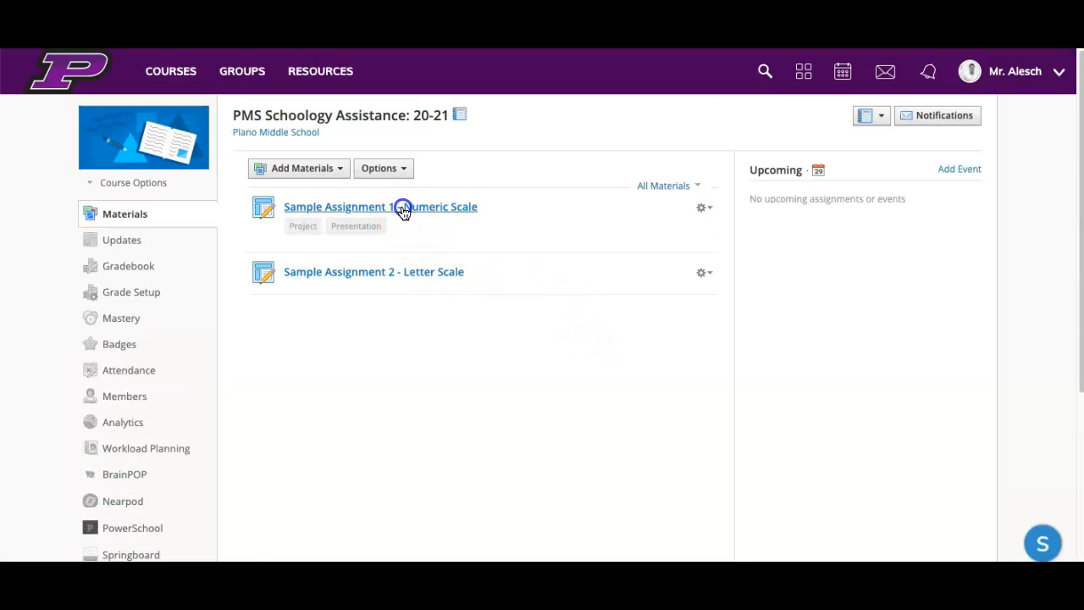
# Open the student's rubric grading for Sample Assignment 1 and rate Project as Advanced and Presentation as Basic.
pyautogui.click(403, 209)
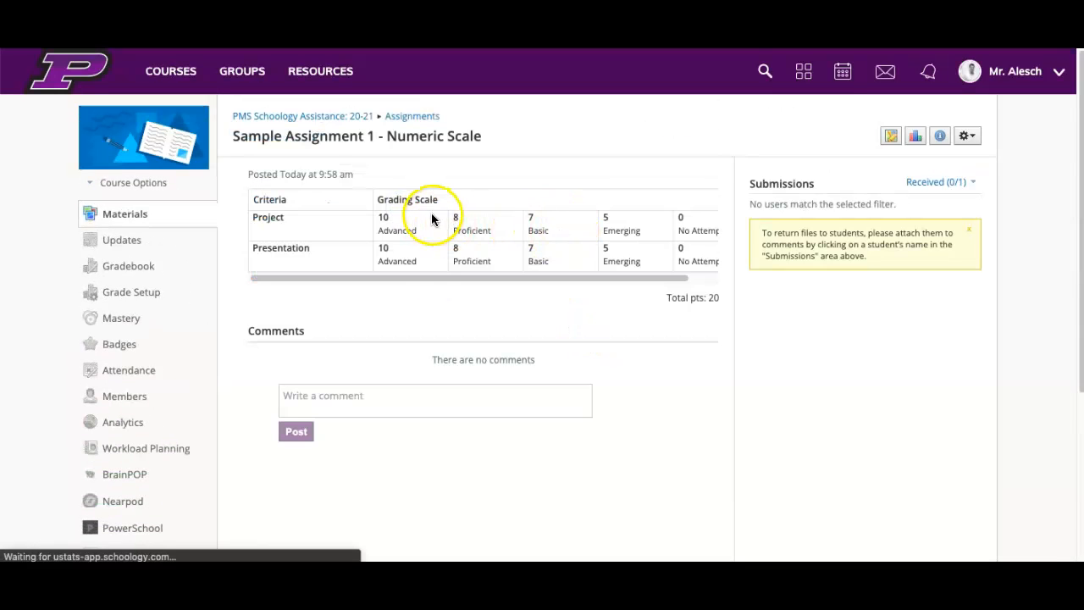
pyautogui.moveTo(418, 281); pyautogui.dragTo(584, 276)
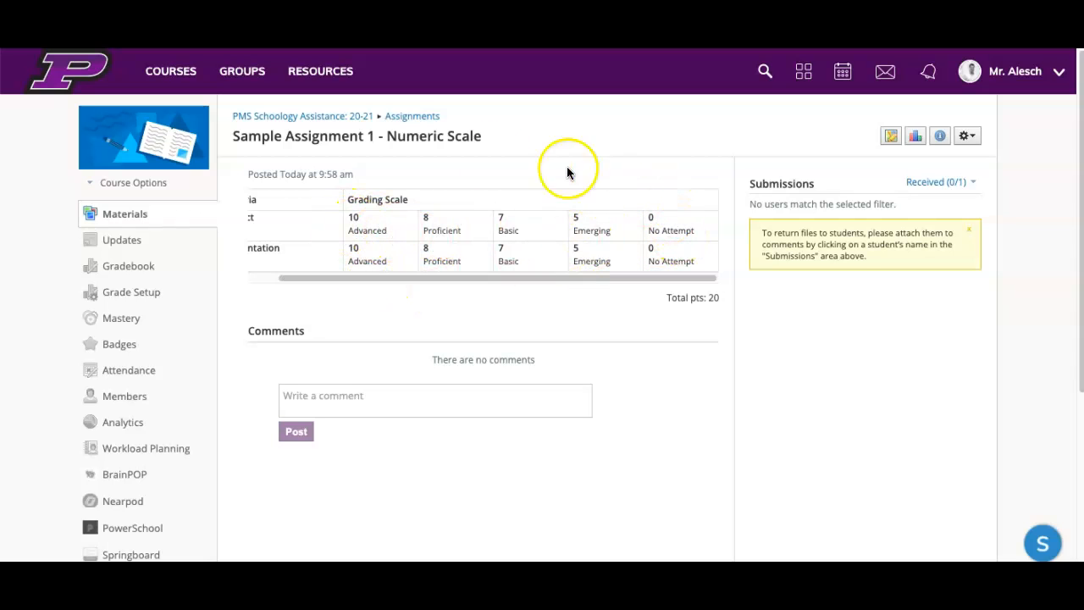
pyautogui.click(891, 137)
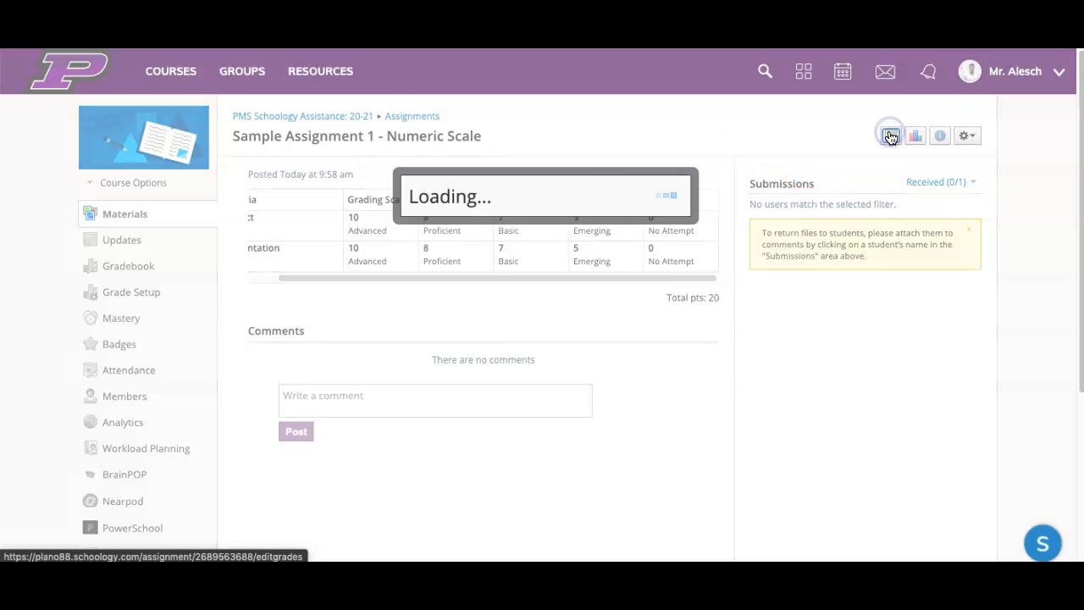
pyautogui.click(540, 237)
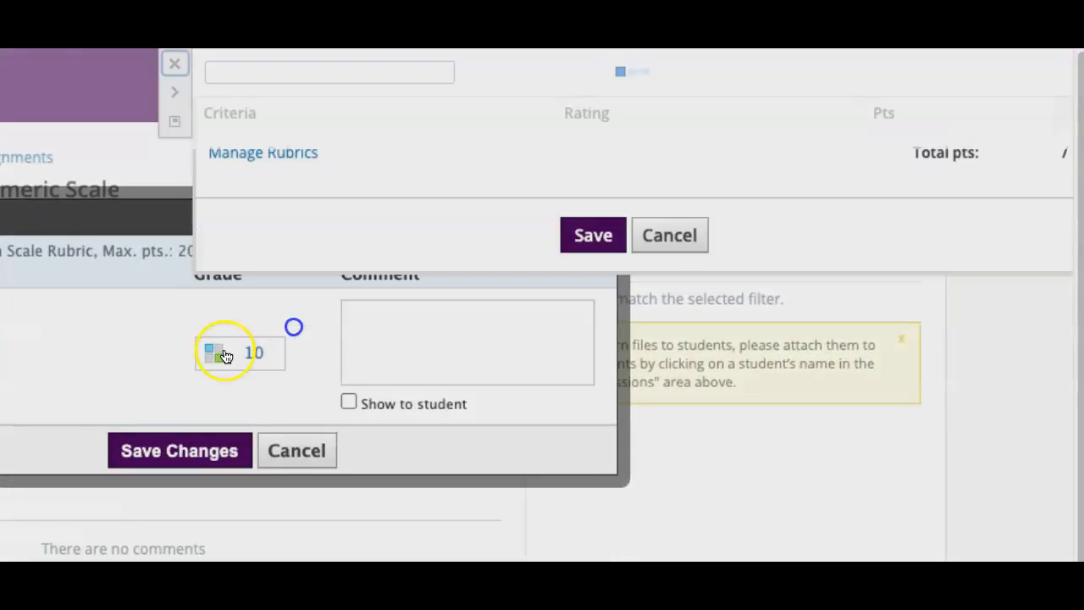
pyautogui.click(485, 172)
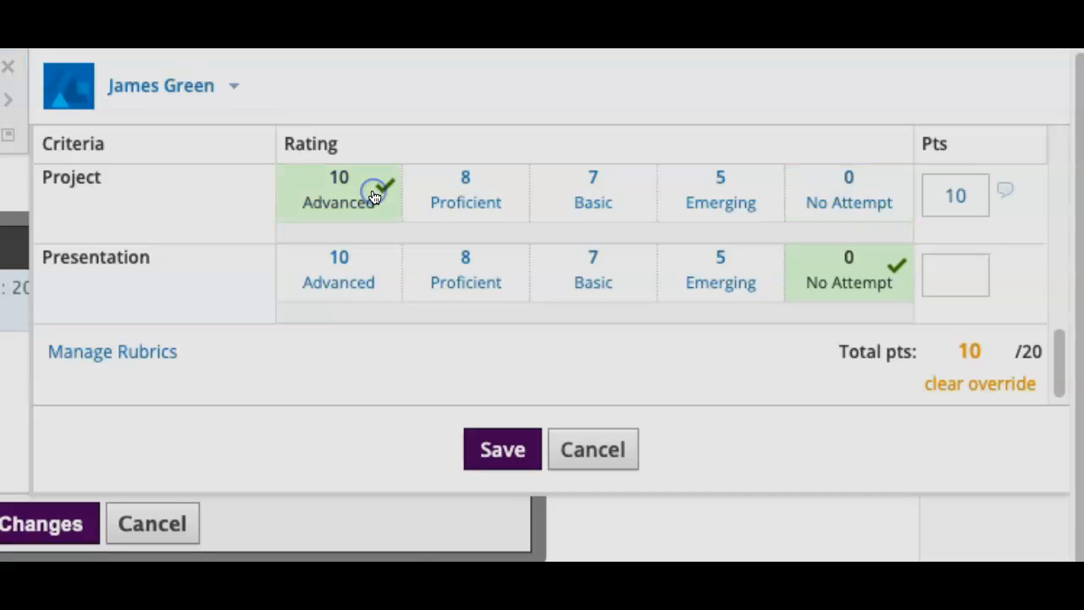
pyautogui.click(590, 273)
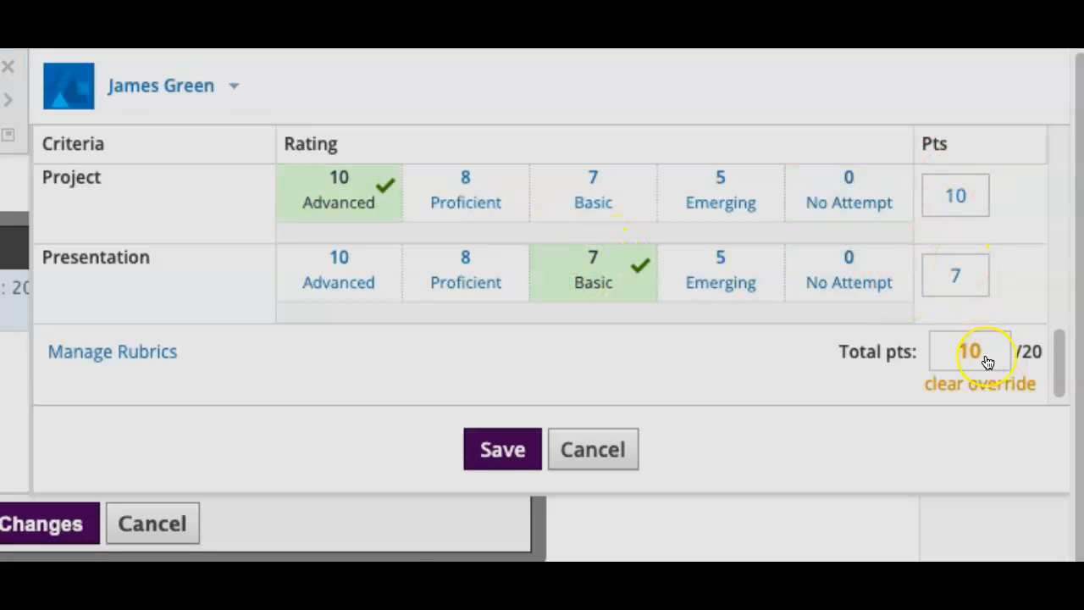
# Clear the override on the rubric's total points, then save the rubric grade and the assignment's grade changes.
pyautogui.click(533, 341)
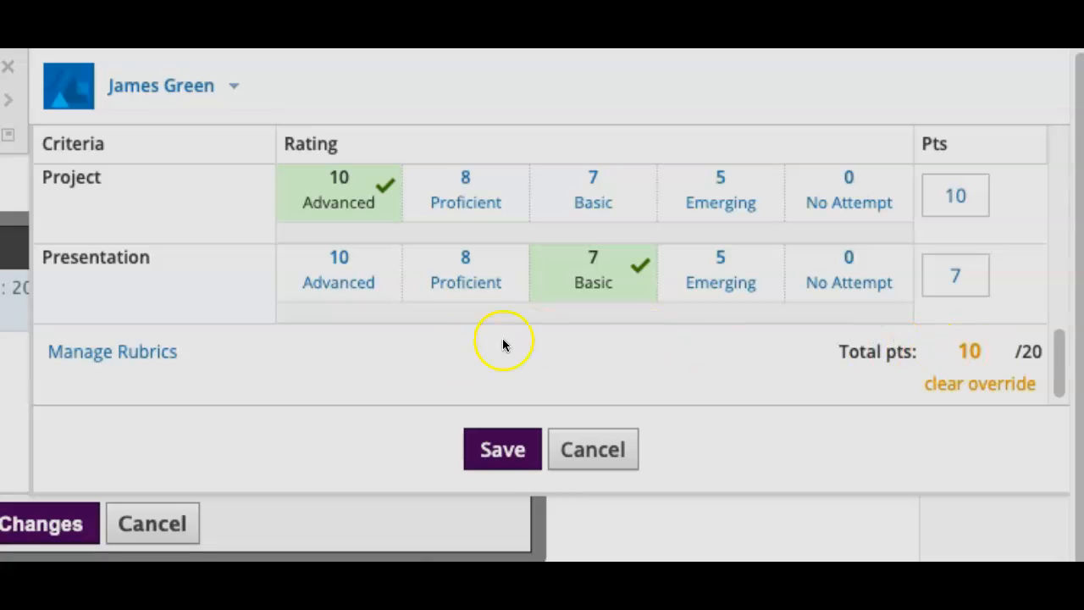
pyautogui.click(965, 385)
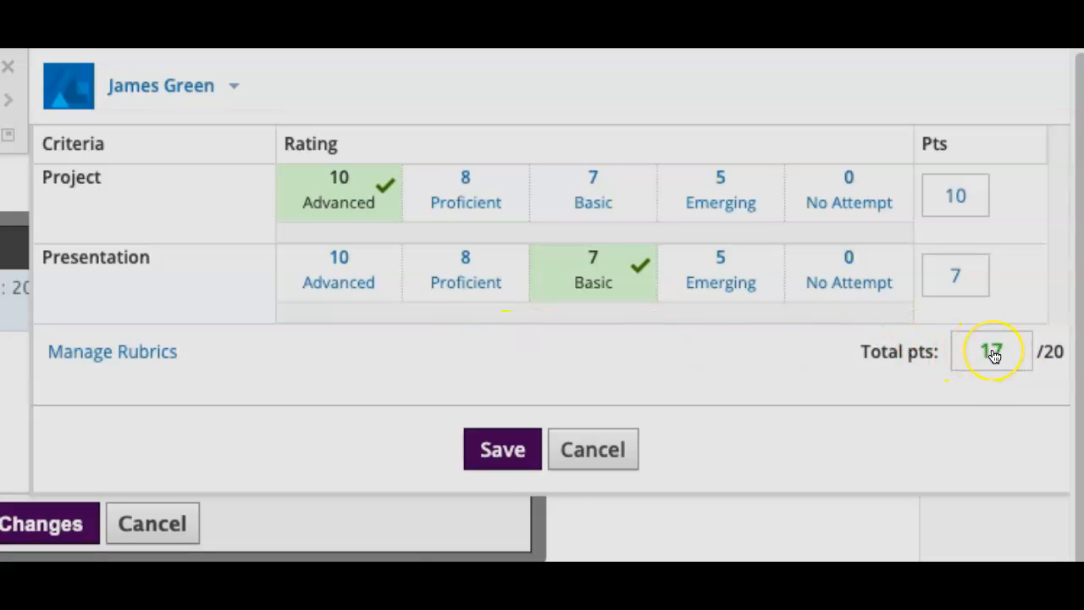
pyautogui.click(954, 388)
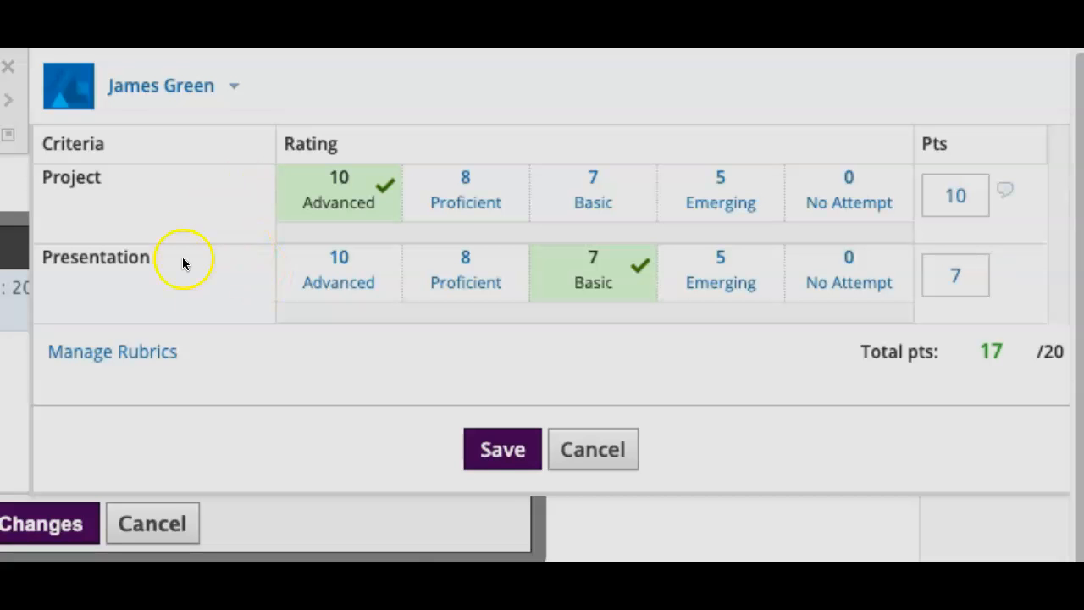
pyautogui.click(499, 449)
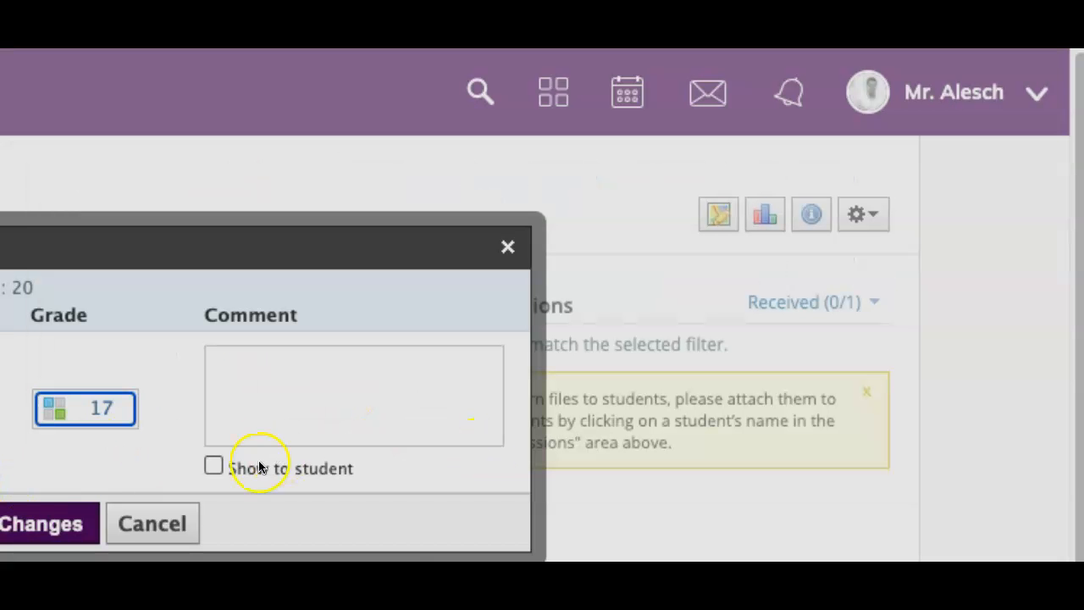
pyautogui.click(49, 522)
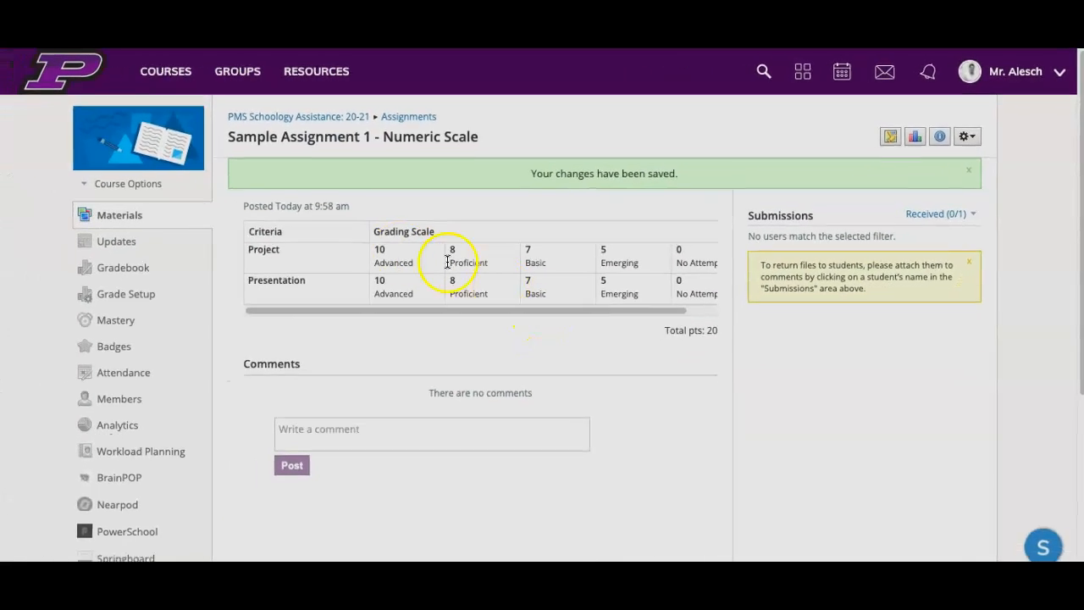
# Return to the course's grade setup.
pyautogui.click(127, 292)
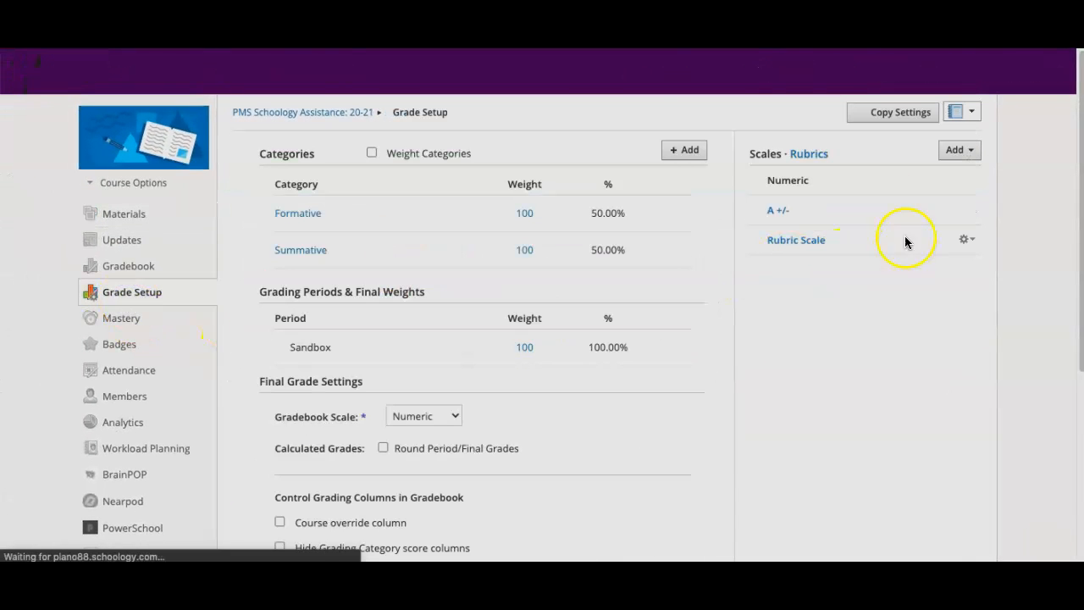